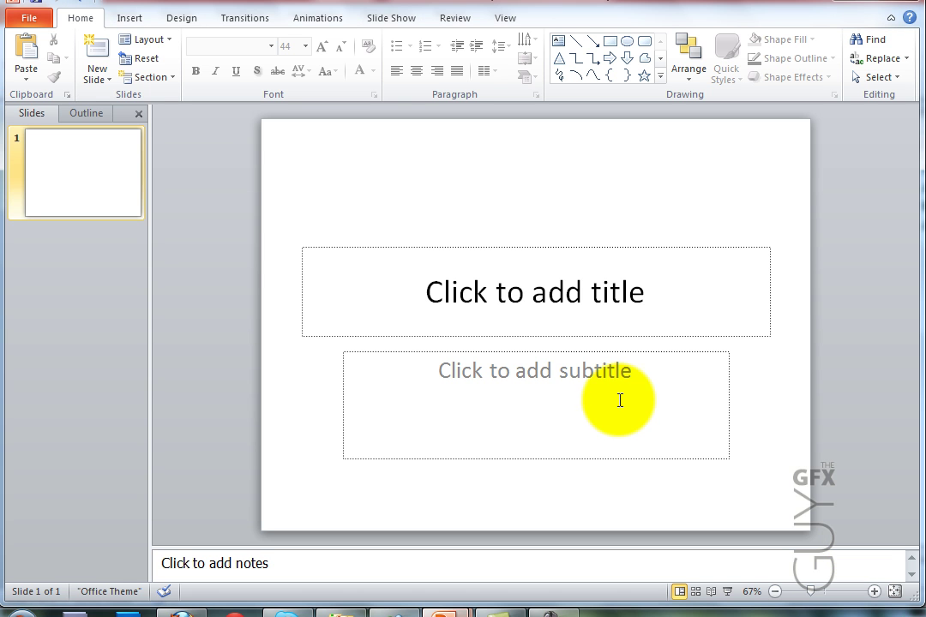
Use the red picture background.png as the slide's background fill via Format Background
right_click(366, 215)
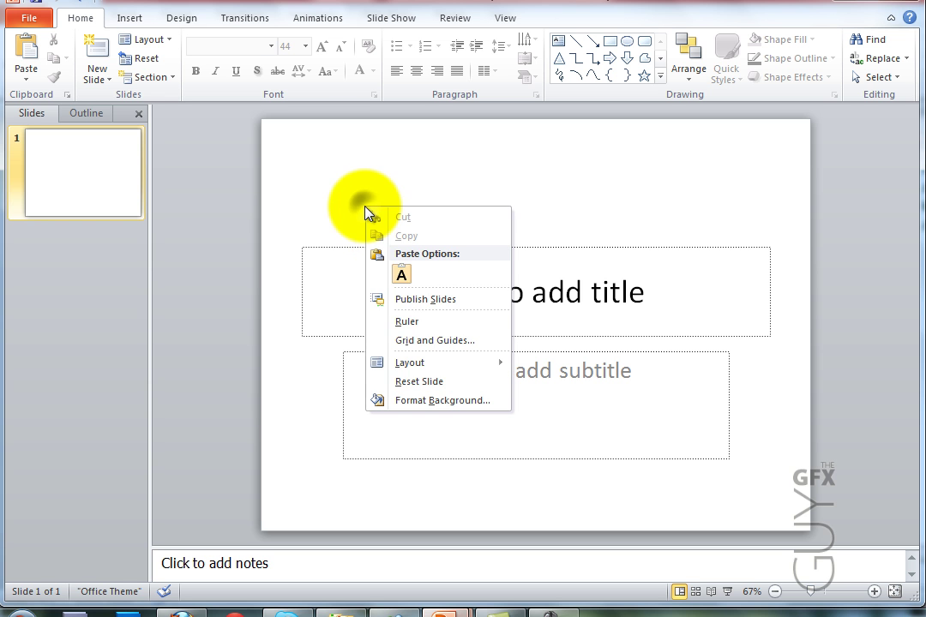
click(434, 400)
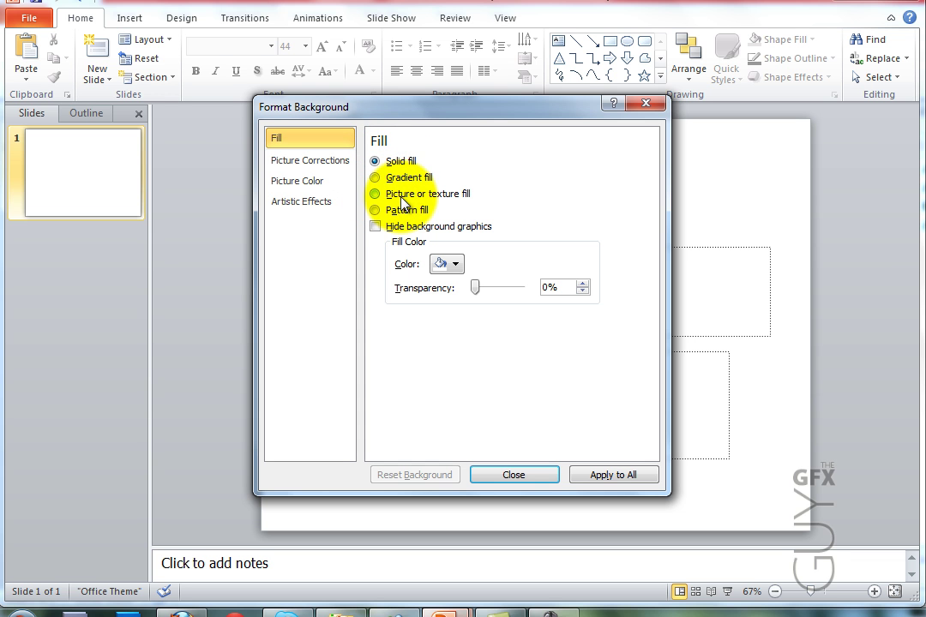
click(408, 202)
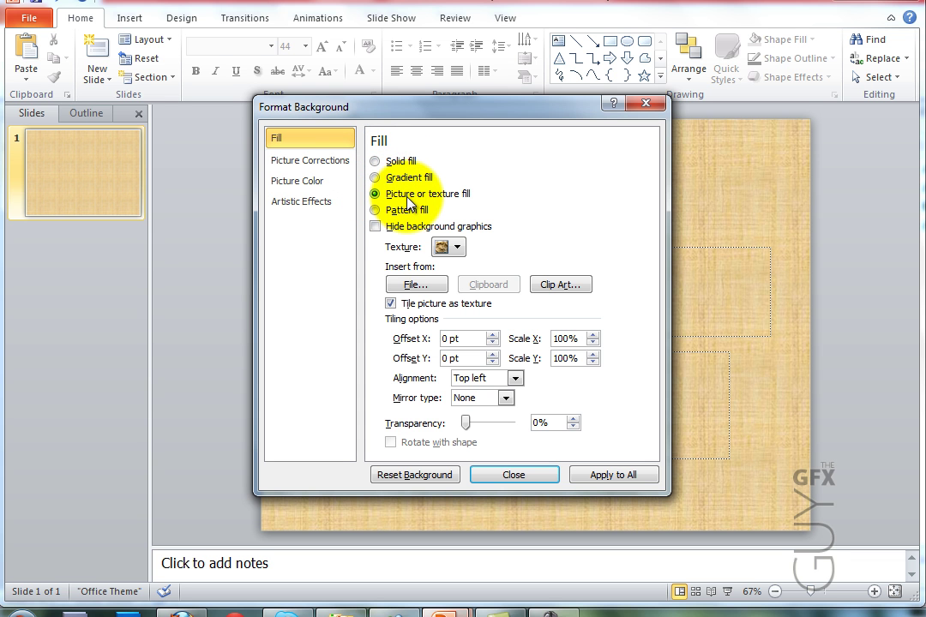
click(424, 286)
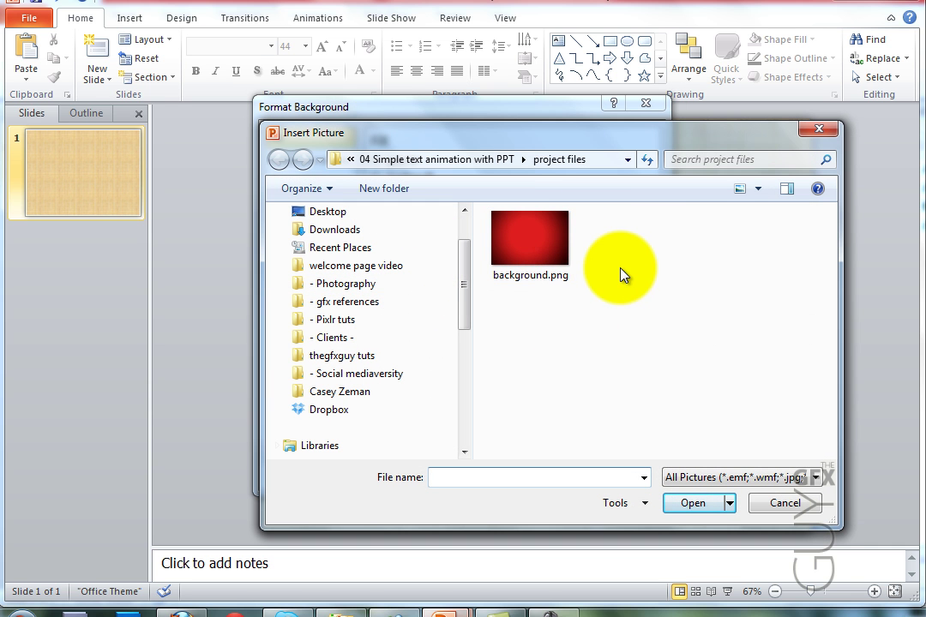
click(638, 247)
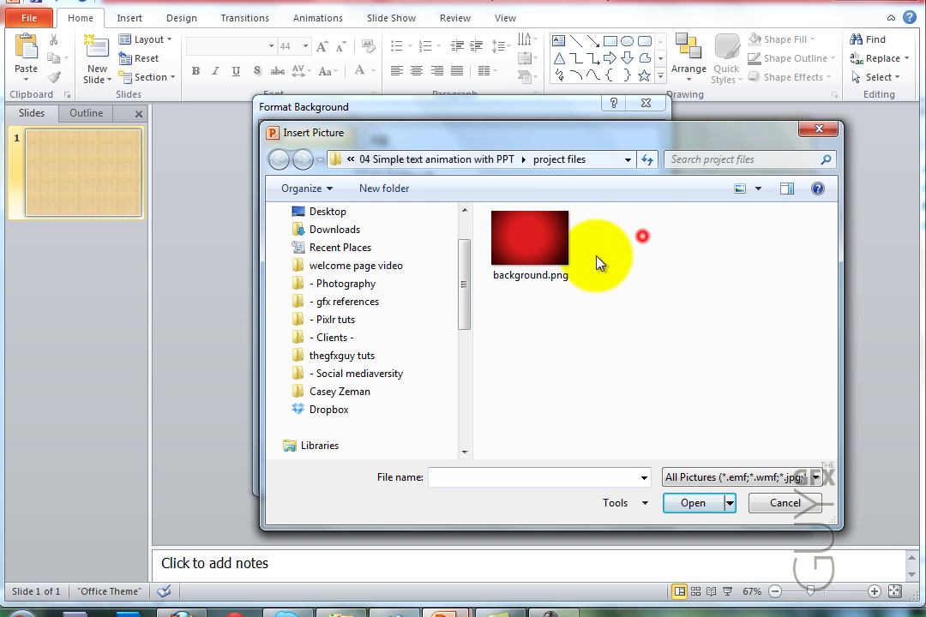
click(538, 256)
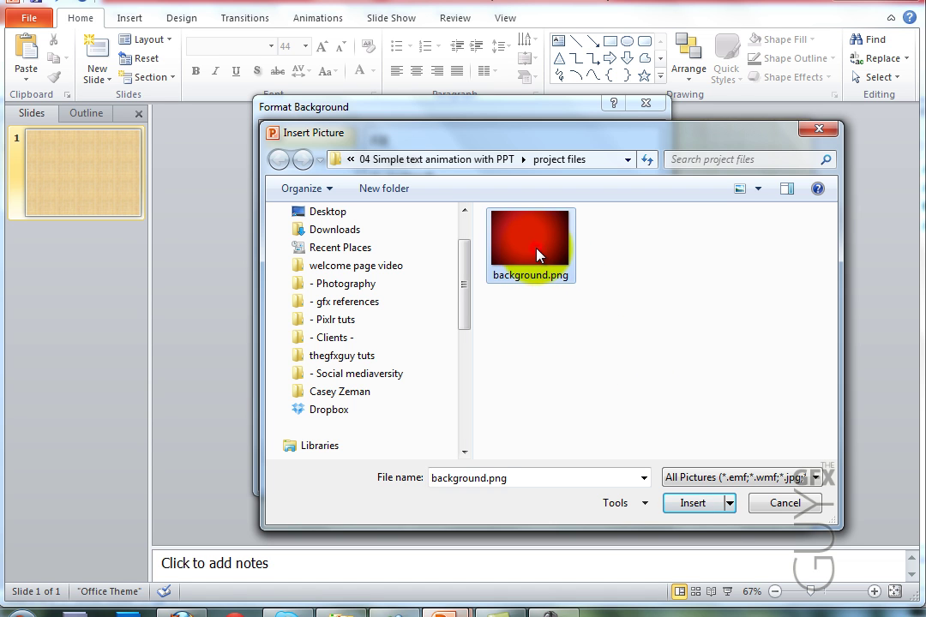
click(705, 506)
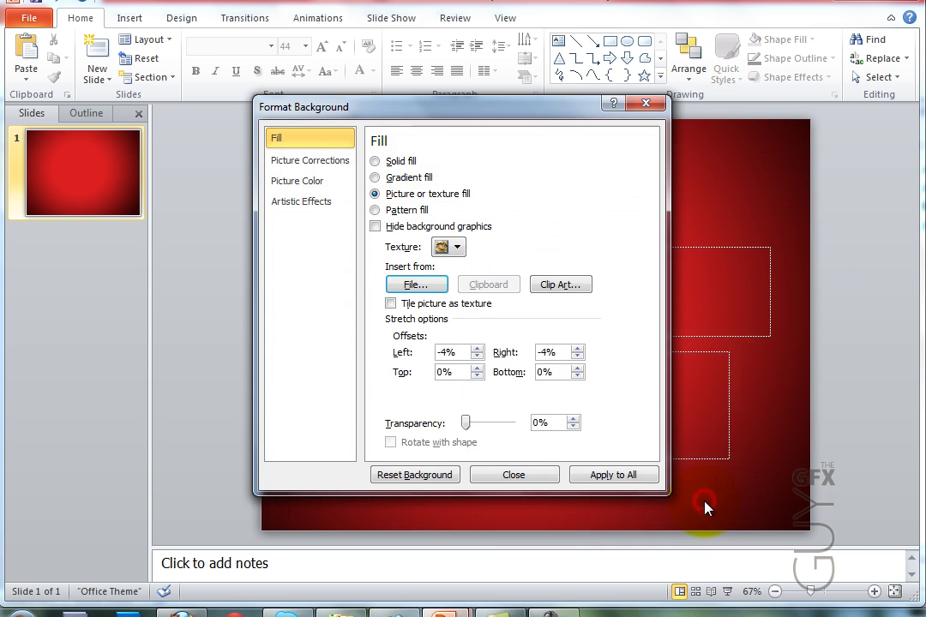
click(536, 476)
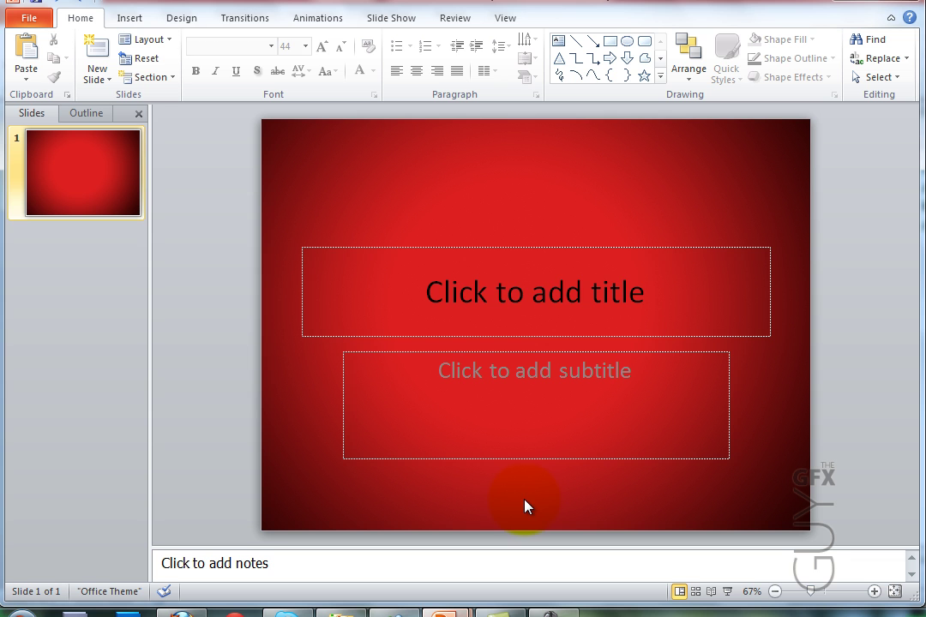
Type THIS VIDEO in the title placeholder and shrink the box around the text
click(540, 297)
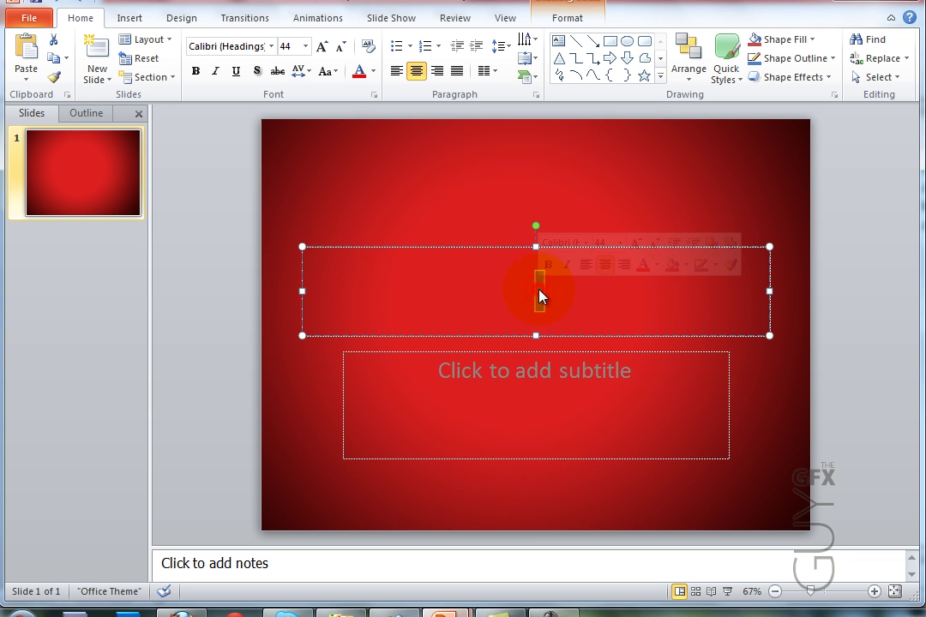
text(THIS VIDEO)
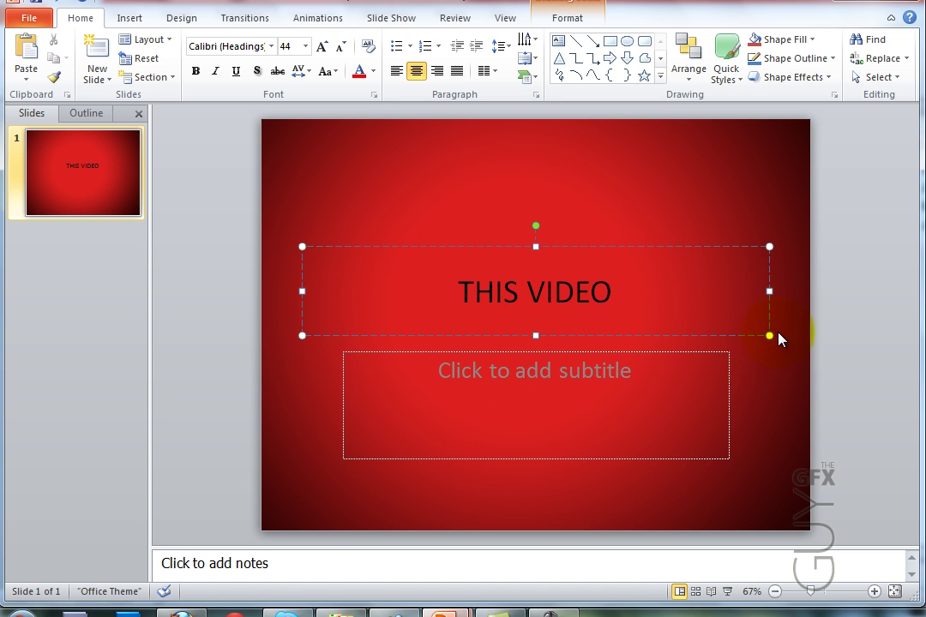
drag(769, 335, 504, 303)
Format the THIS VIDEO title in white Myriad Pro Light SemiExt
triple_click(405, 278)
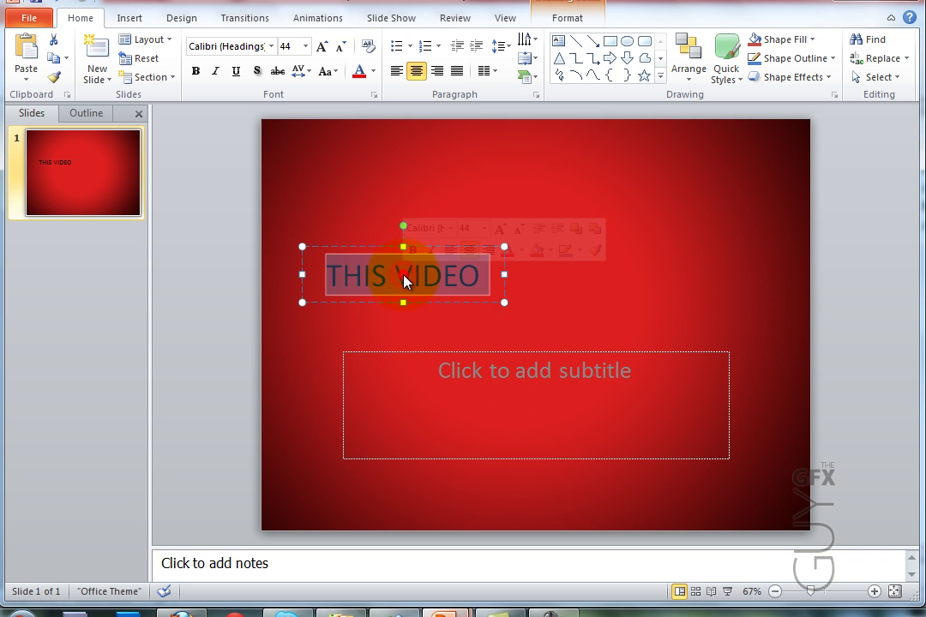
click(450, 228)
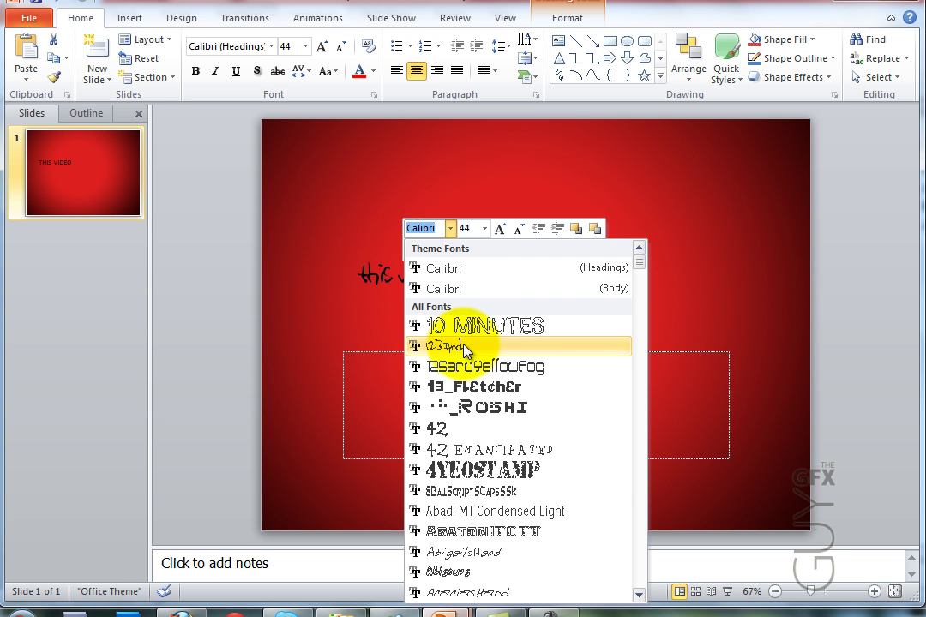
text(Myriad P)
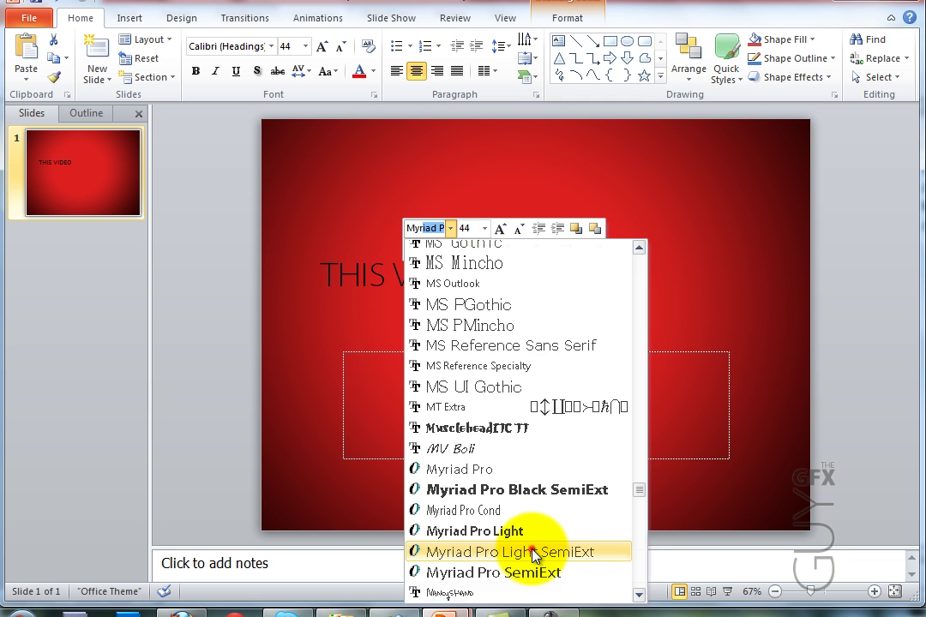
click(532, 551)
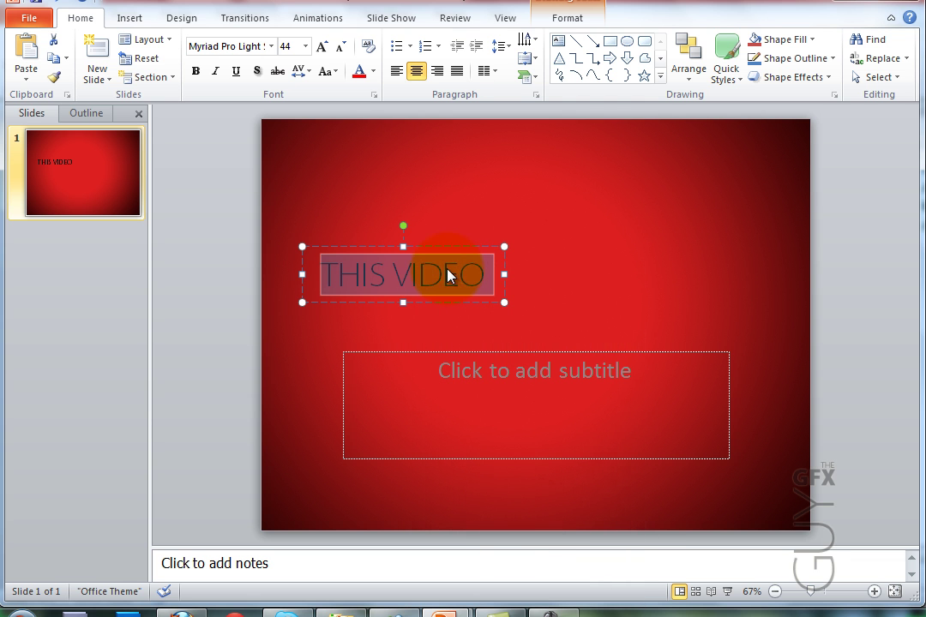
mouse_move(448, 276)
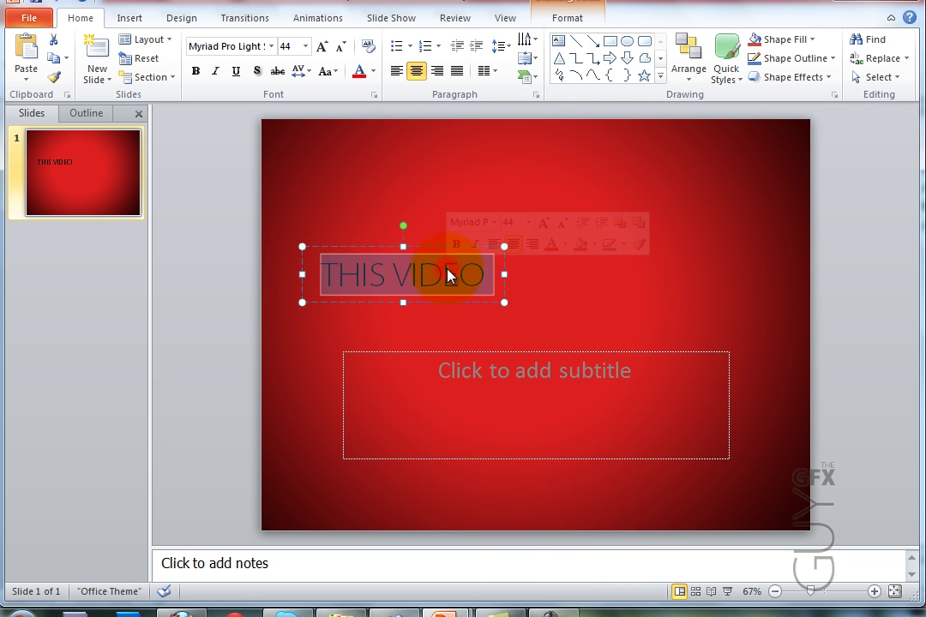
click(564, 245)
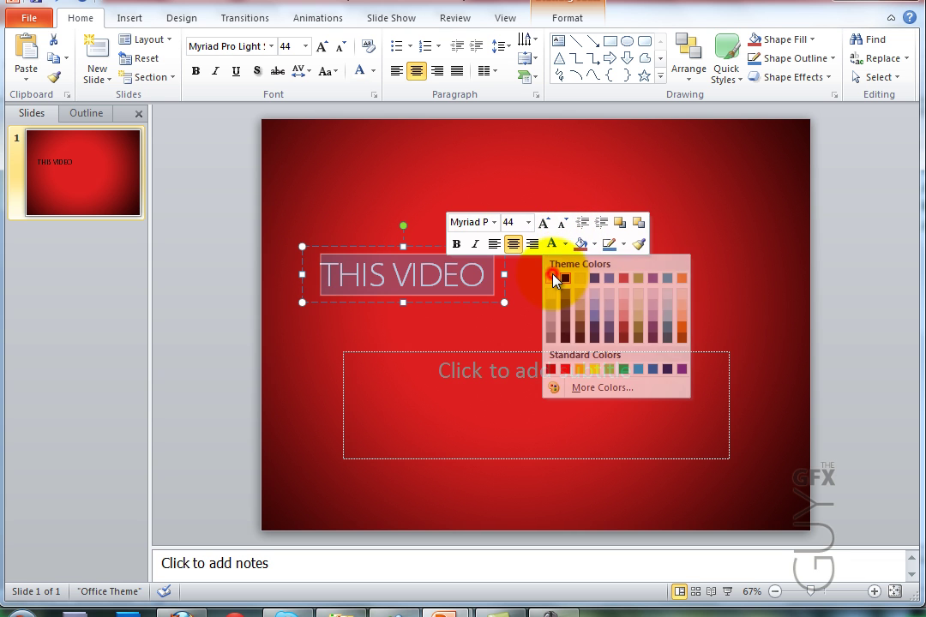
click(553, 278)
click(532, 178)
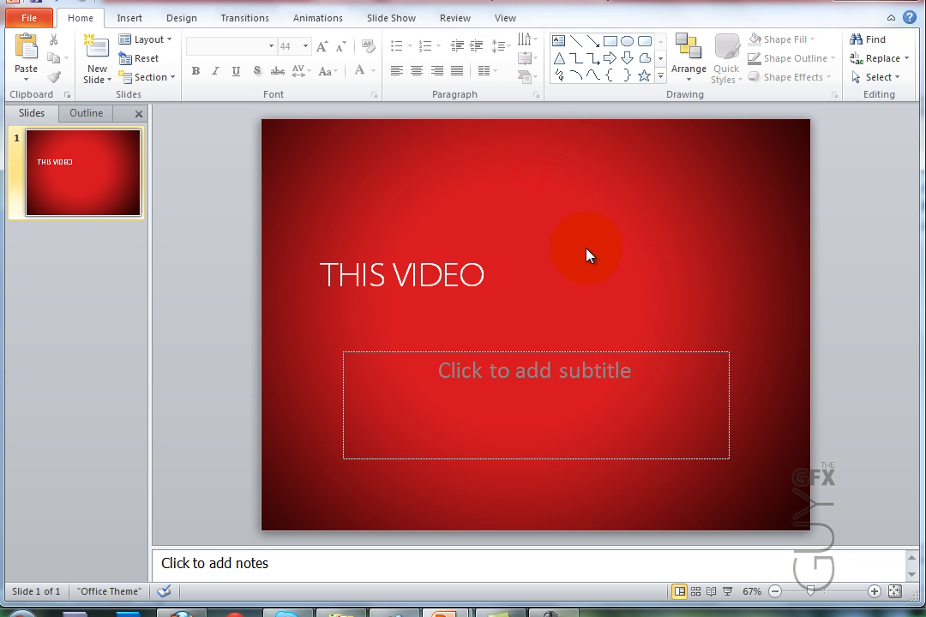
Duplicate the THIS VIDEO box to its right and retype the copy as IS AWESOME
click(558, 43)
click(527, 275)
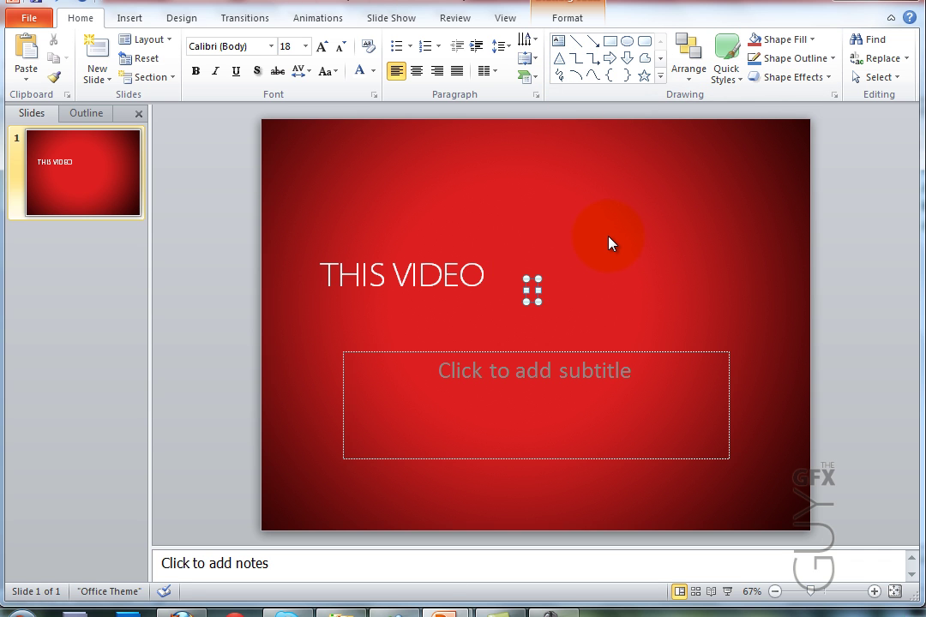
click(609, 243)
click(443, 274)
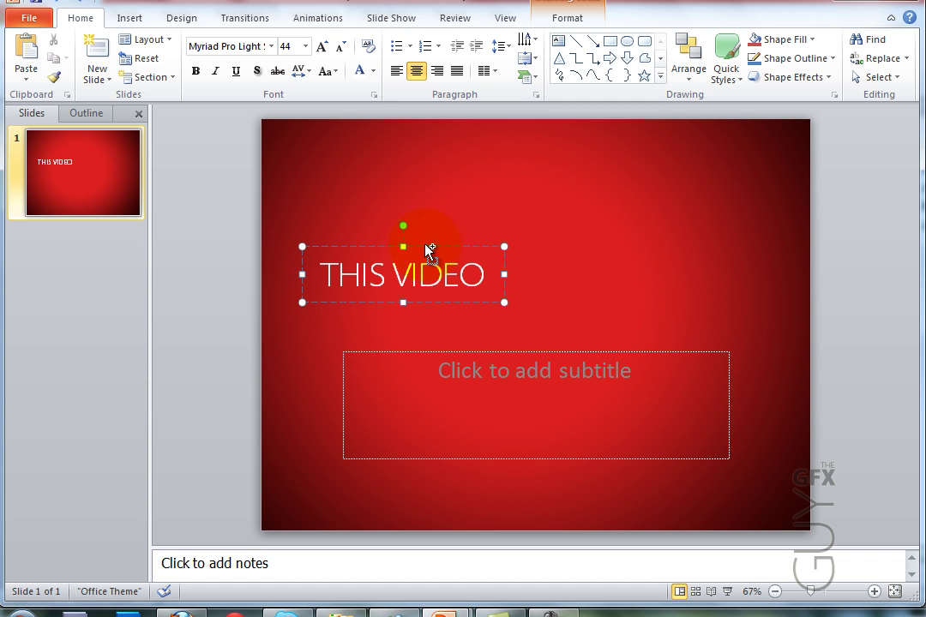
drag(426, 250, 621, 244)
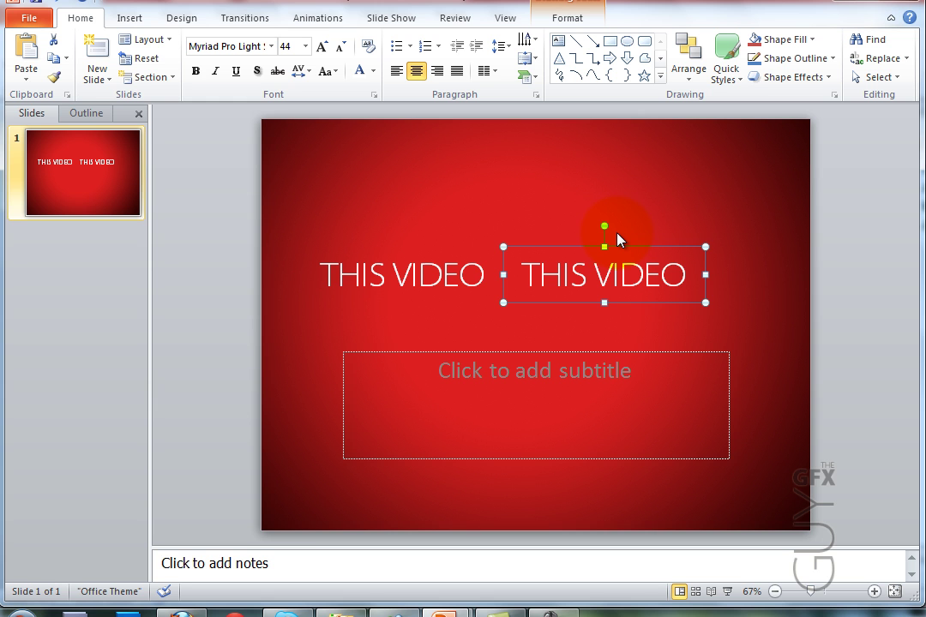
double_click(583, 281)
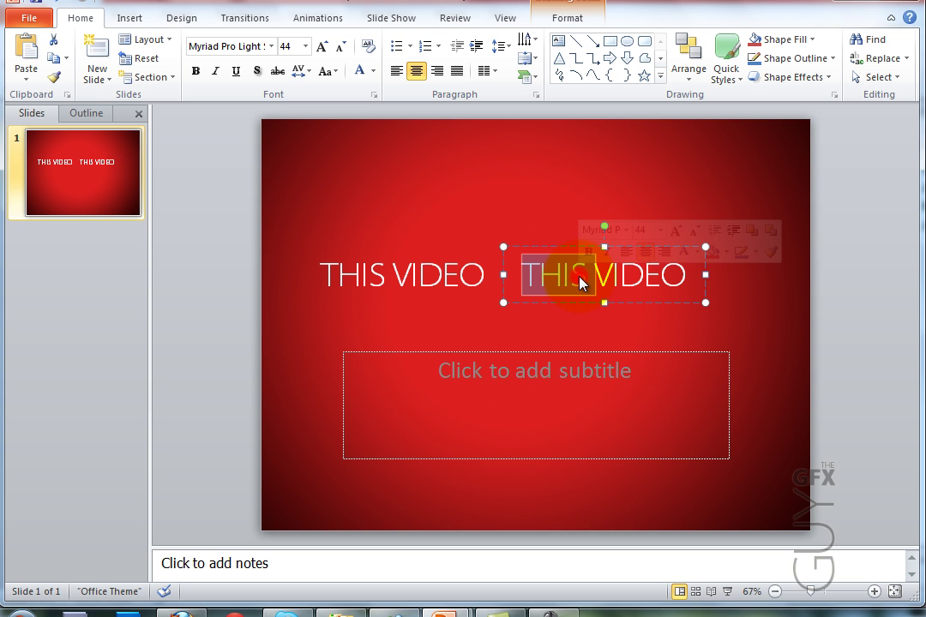
click(584, 282)
double_click(583, 281)
click(583, 281)
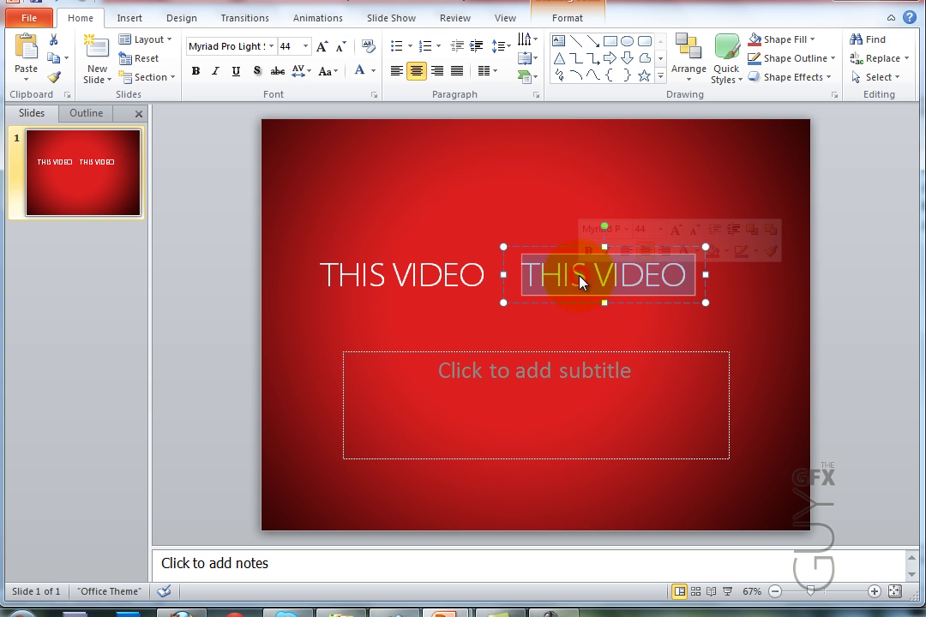
text(IS AWES)
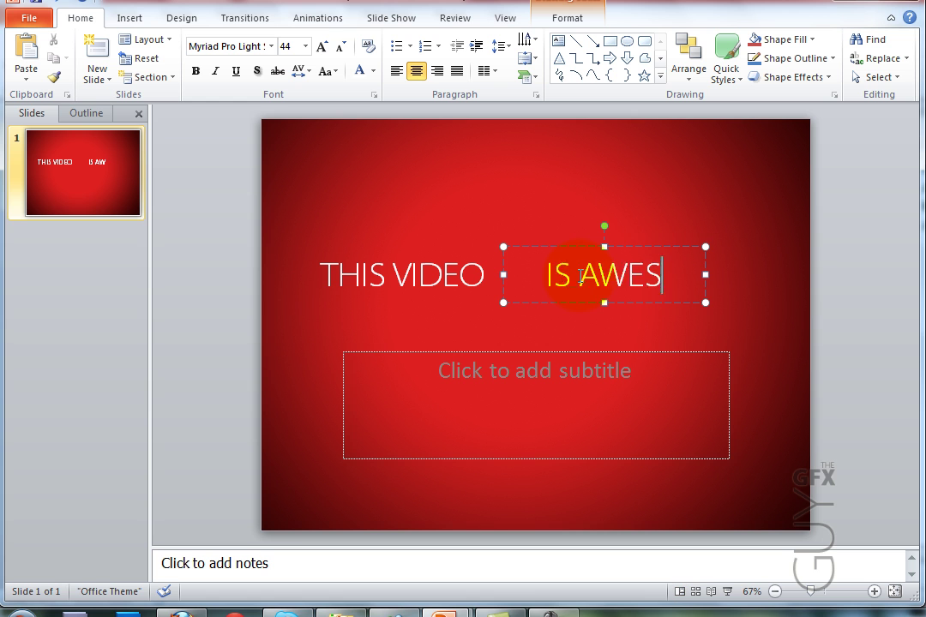
text(OME)
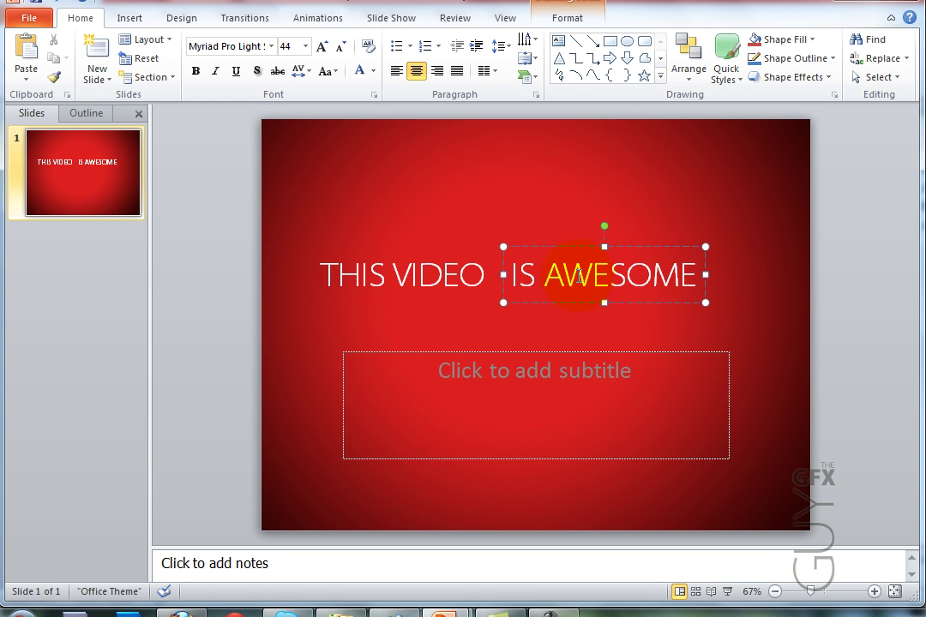
Set IS AWESOME in Myriad Pro Light and left-align it
click(512, 274)
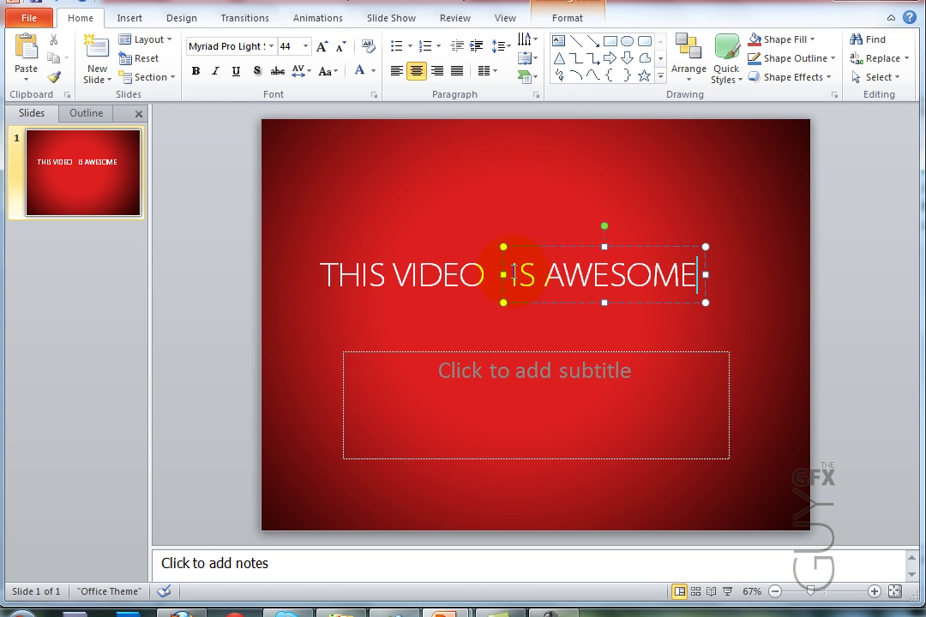
drag(512, 274, 695, 275)
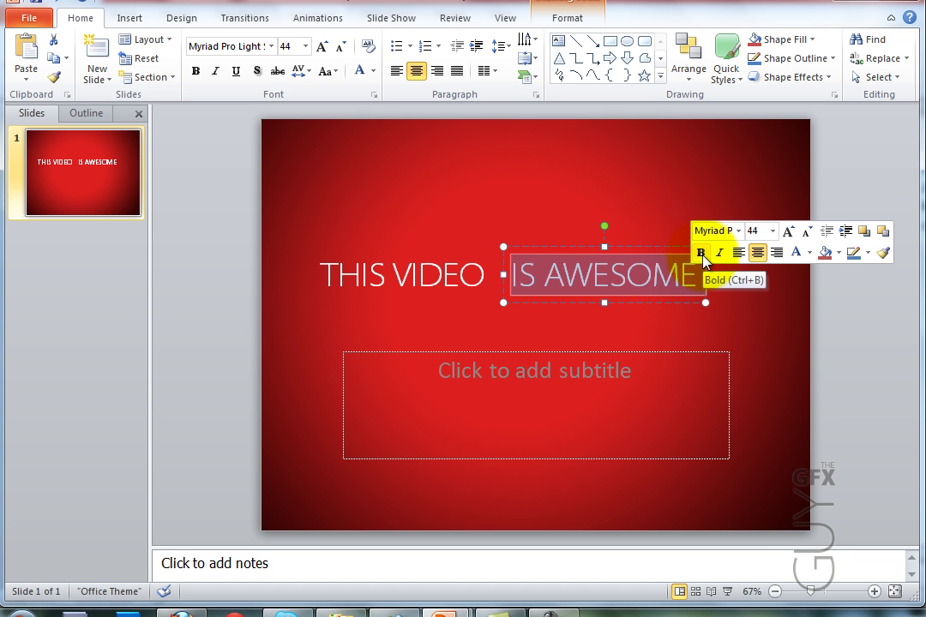
click(741, 237)
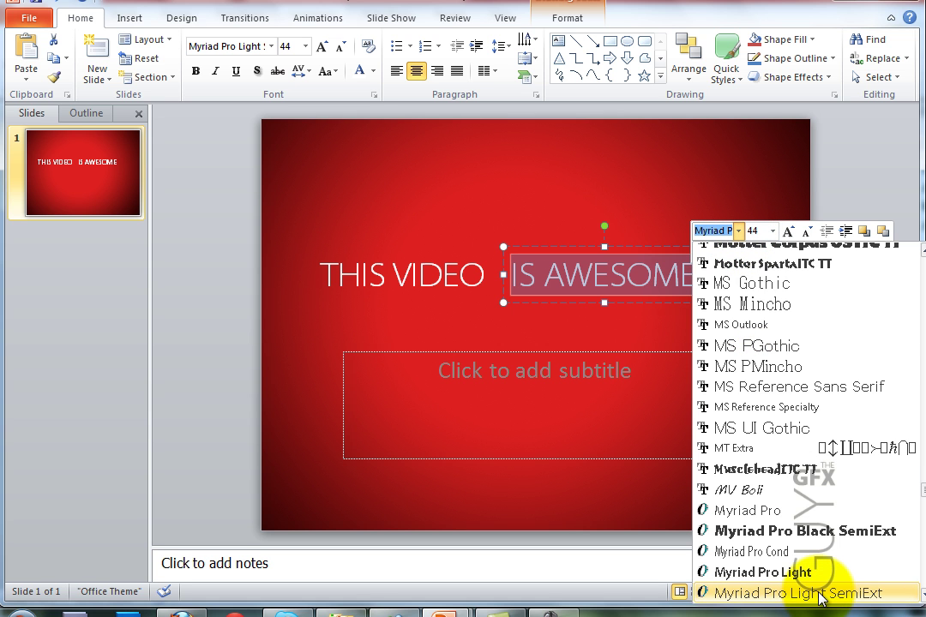
scroll(813, 512, down, 1)
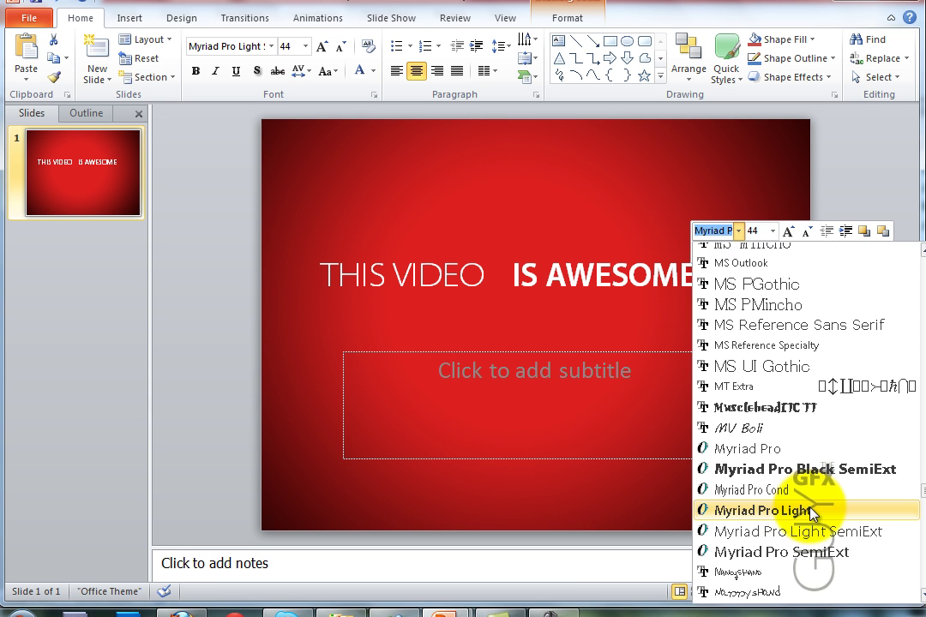
click(812, 513)
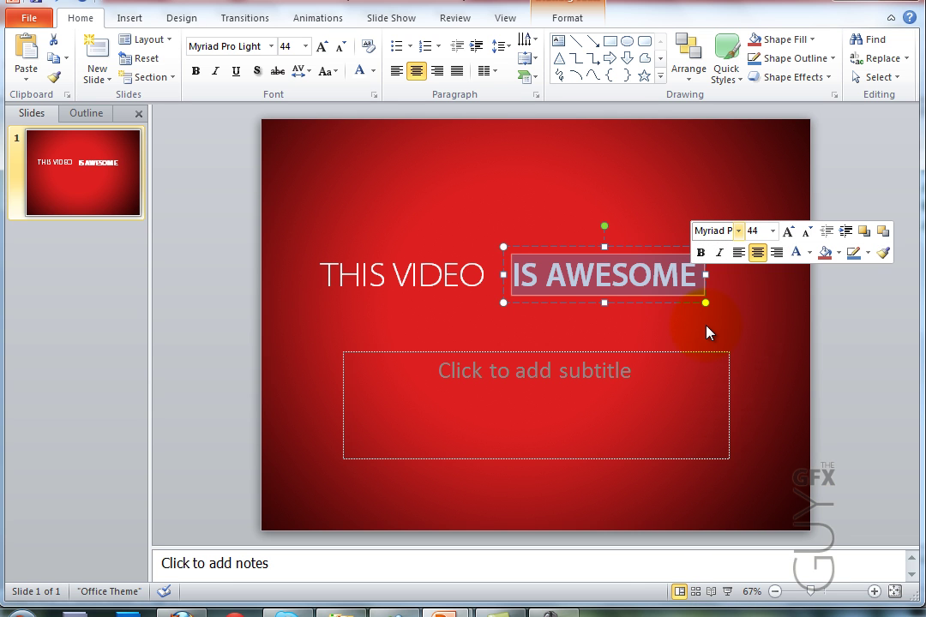
click(738, 252)
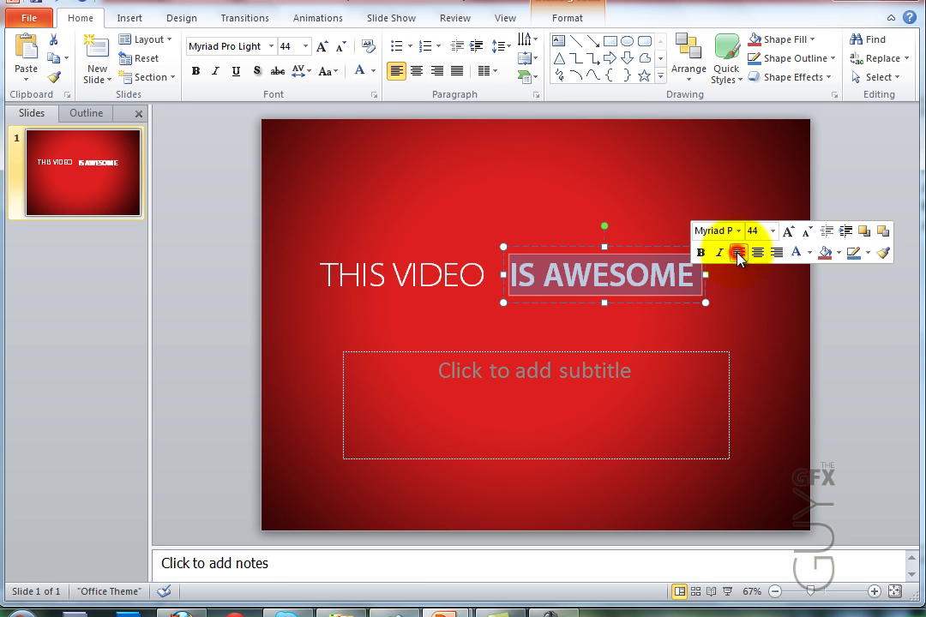
Right-align THIS VIDEO and move both title boxes together to centre the pair
click(422, 272)
drag(491, 271, 310, 274)
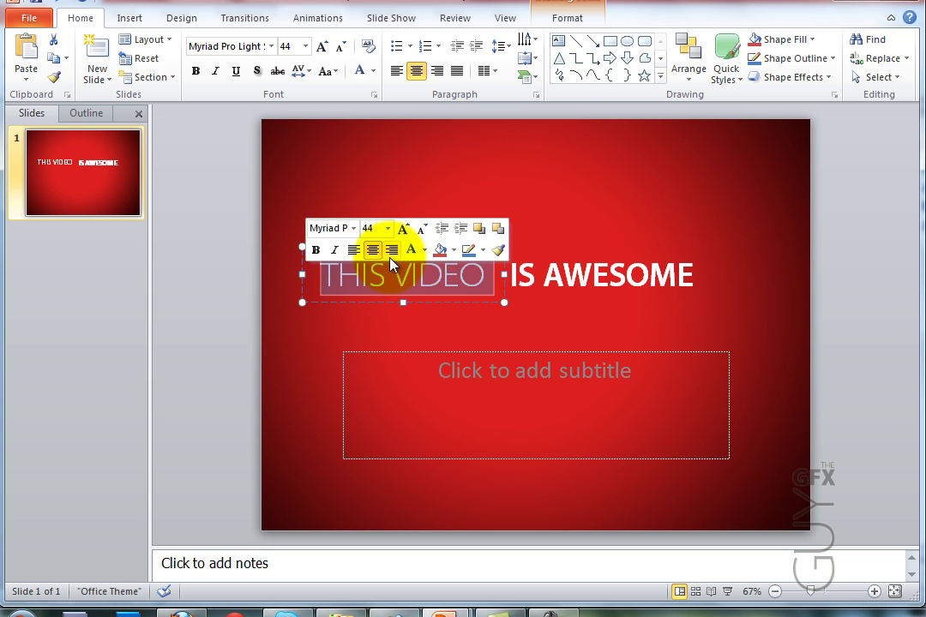
click(392, 250)
click(587, 273)
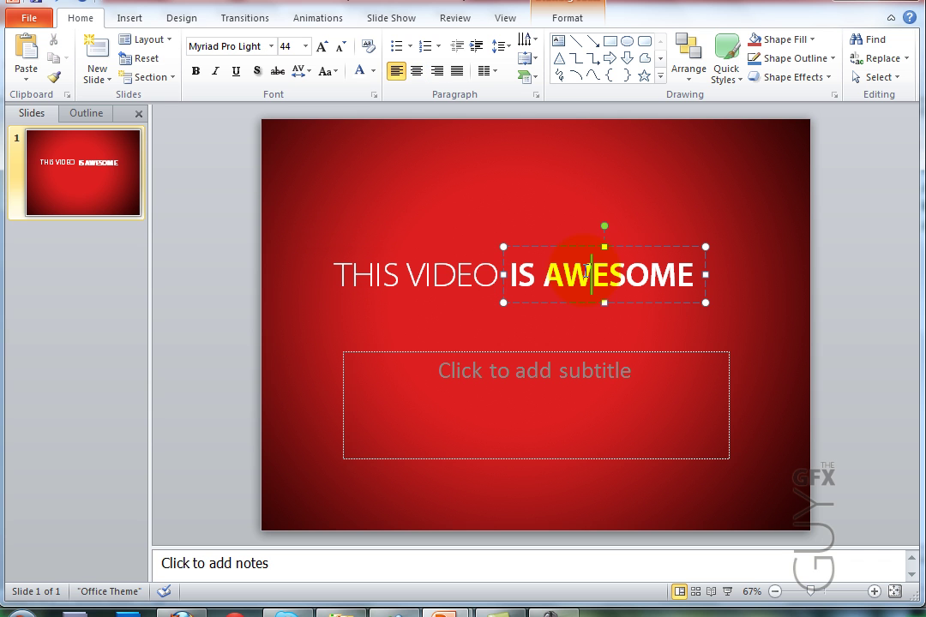
click(456, 274)
shift+click(542, 270)
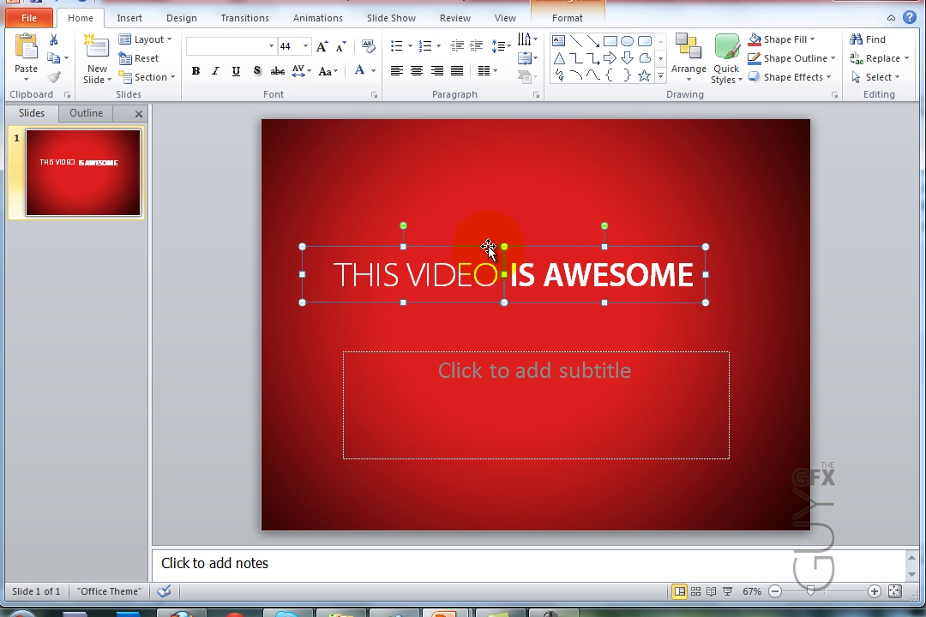
drag(487, 253, 509, 248)
key(Left)
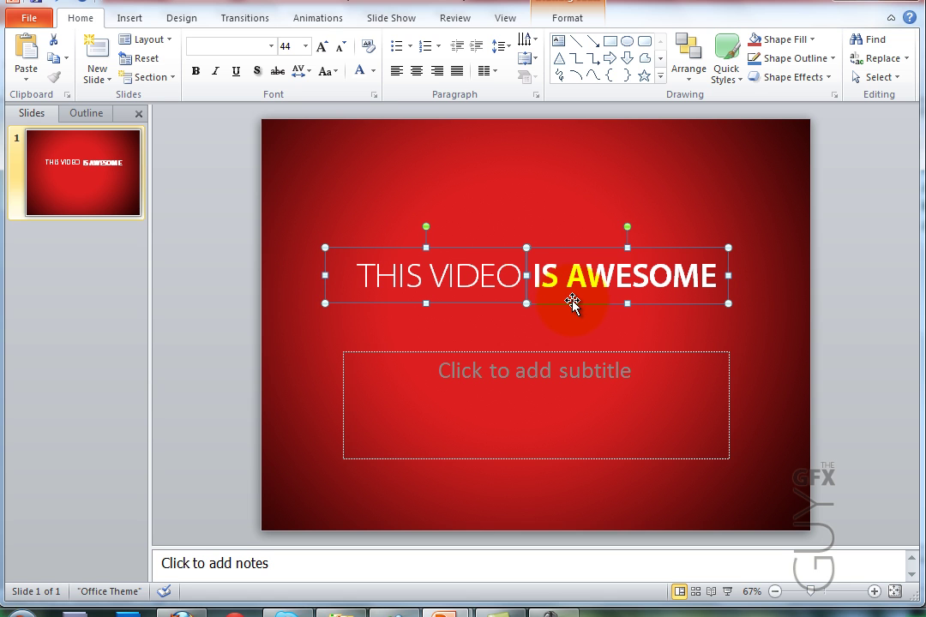
Delete the empty subtitle placeholder
click(519, 193)
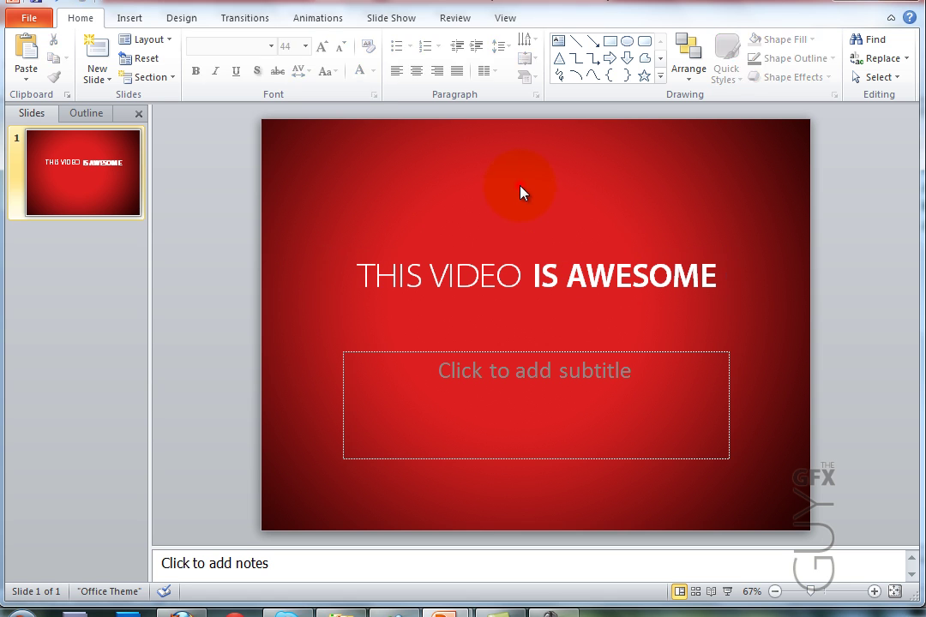
click(567, 352)
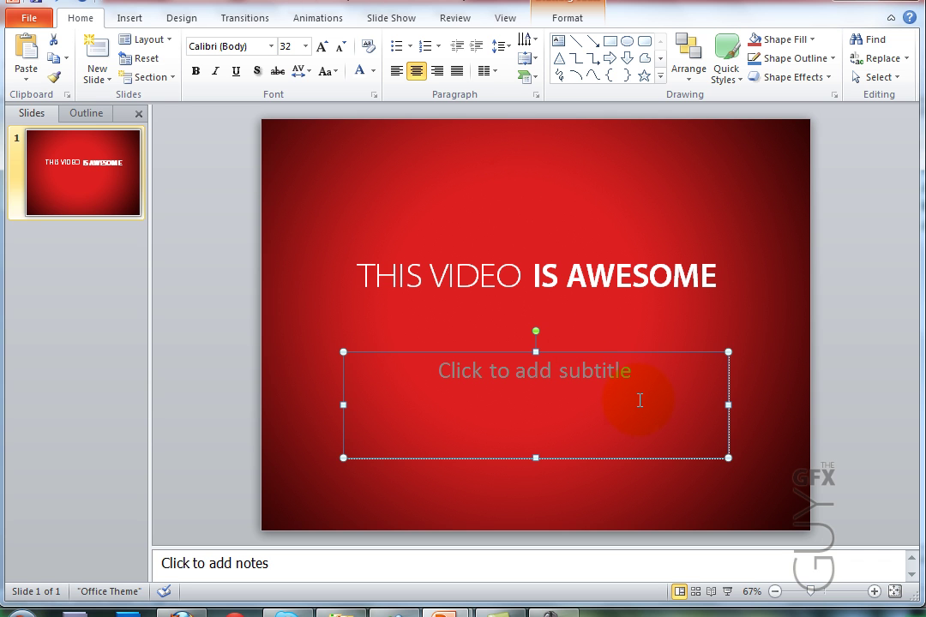
key(Delete)
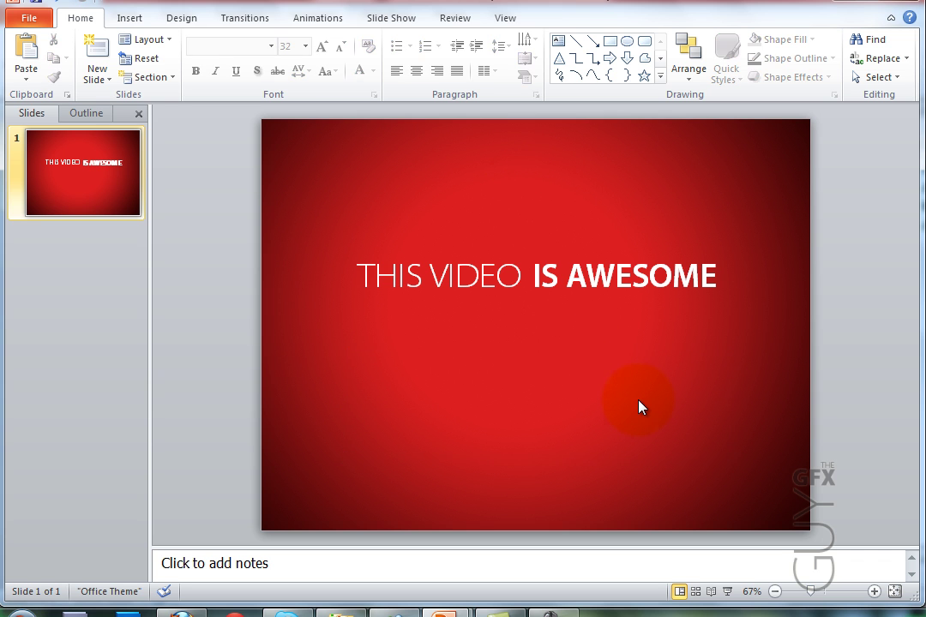
Copy the IS AWESOME box below the title and retype it as 'so watch it'
click(576, 272)
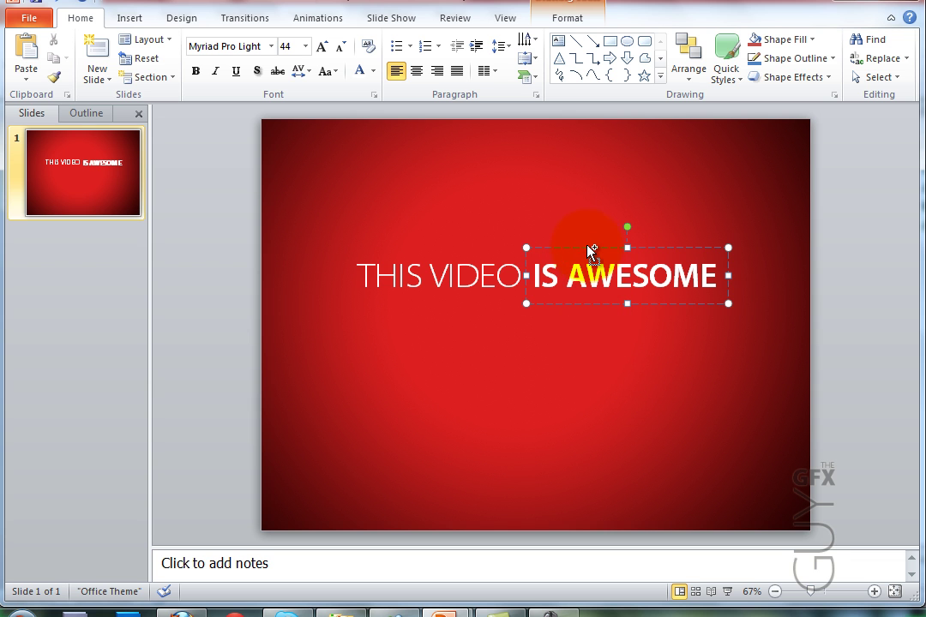
drag(589, 250, 512, 303)
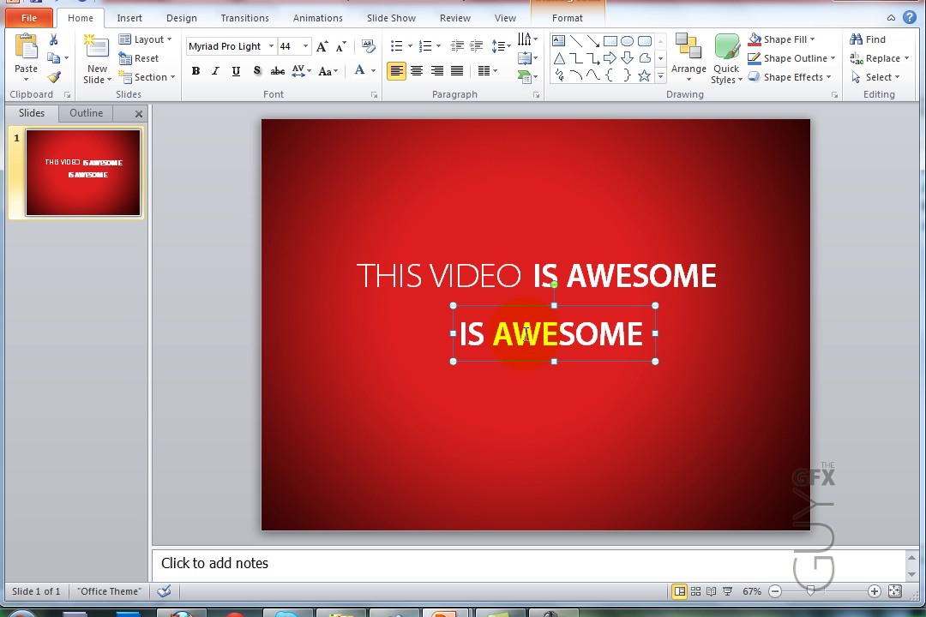
click(525, 335)
key(ctrl+a)
text(so watch i)
key(BackSpace)
text(t)
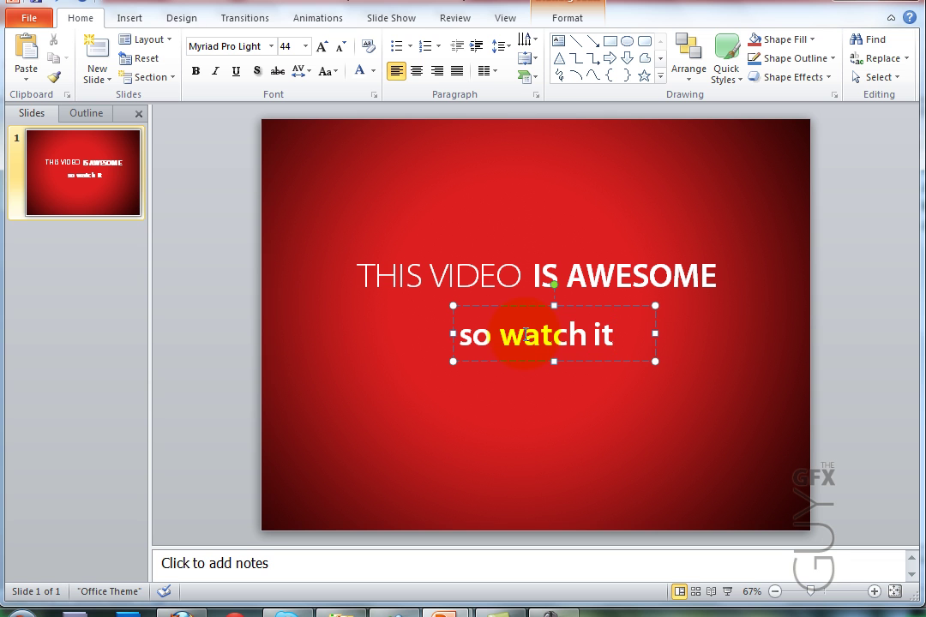
Set the 'so watch it' text to 28 pt
drag(609, 335, 457, 335)
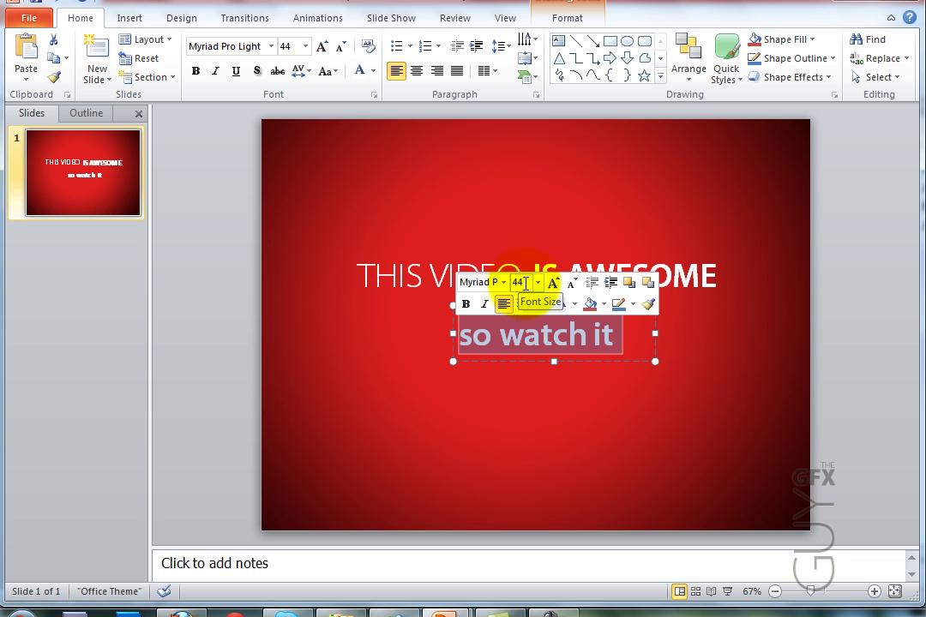
click(515, 283)
text(28)
click(504, 282)
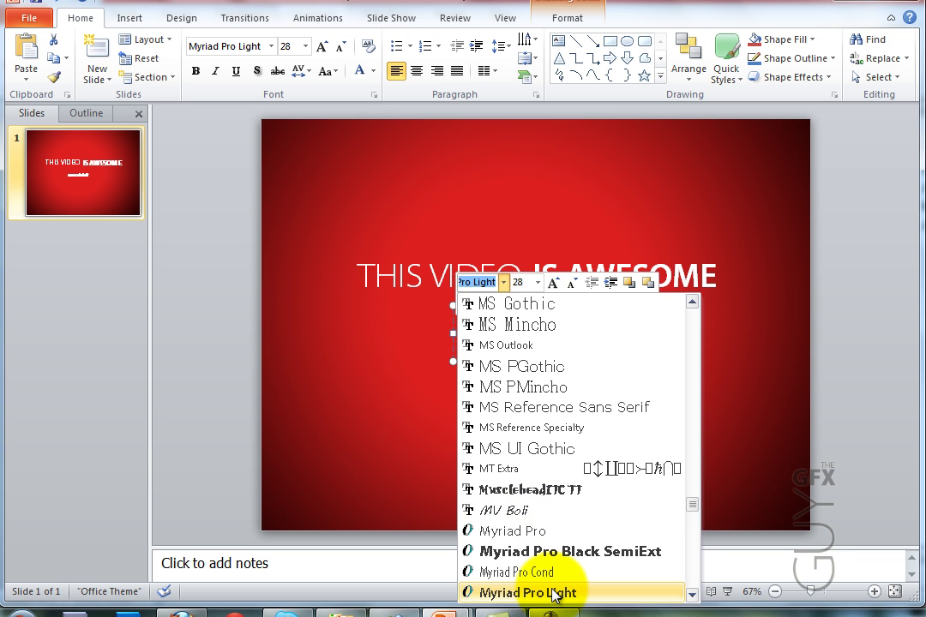
Set 'so watch it' to Myriad Pro and colour it custom dark red, RGB 50, 0, 0
click(541, 531)
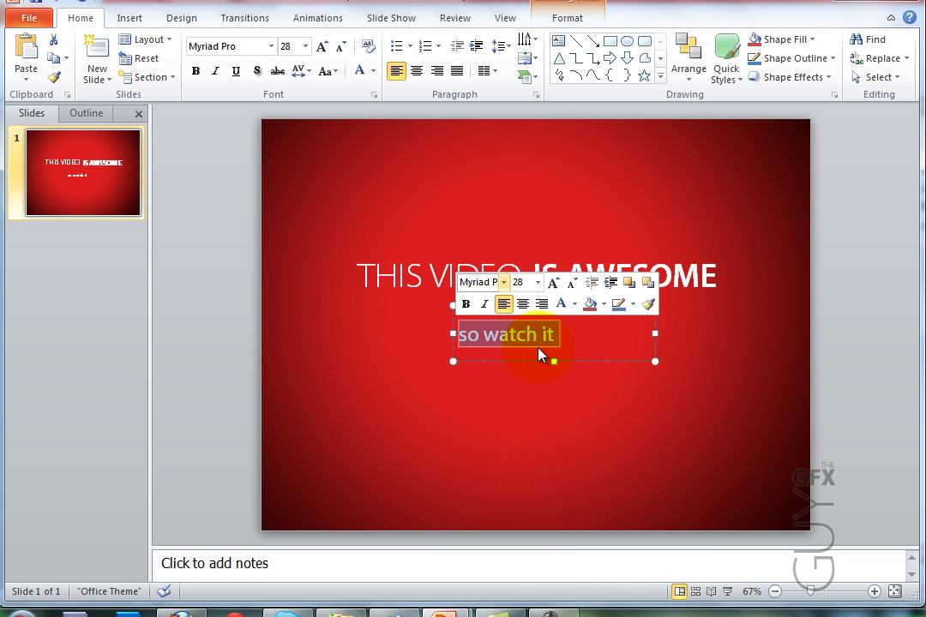
click(574, 309)
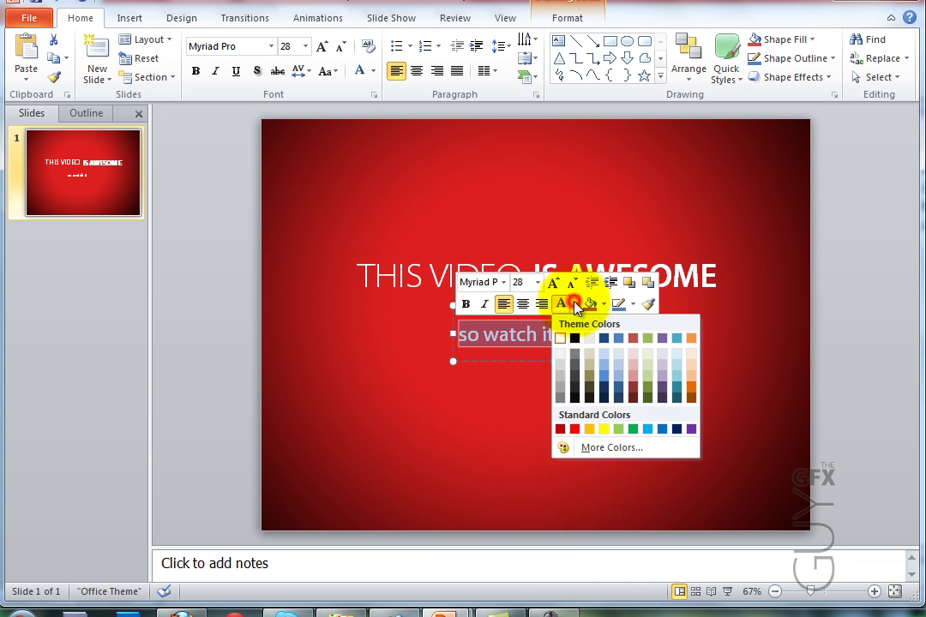
click(595, 452)
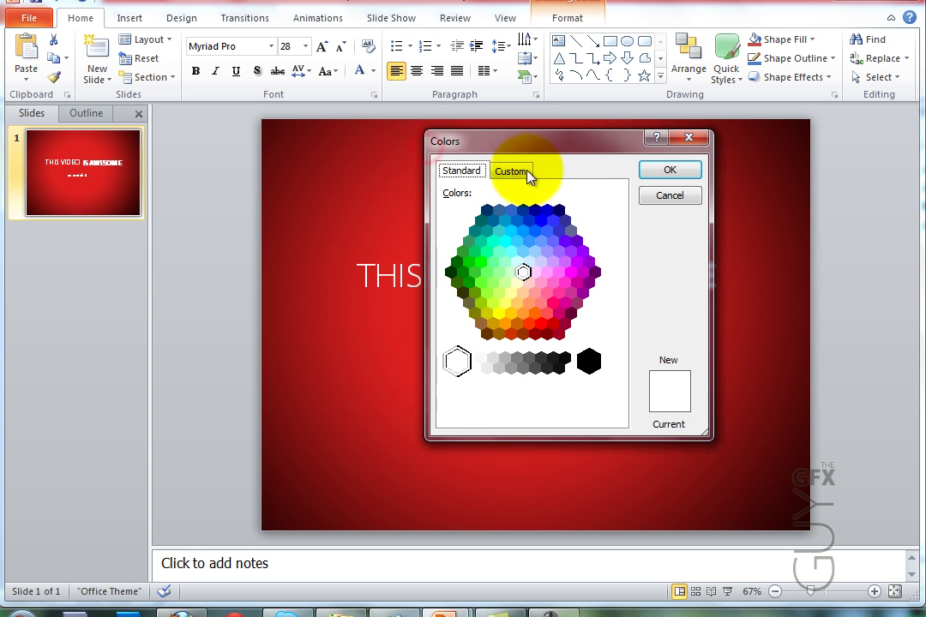
click(525, 178)
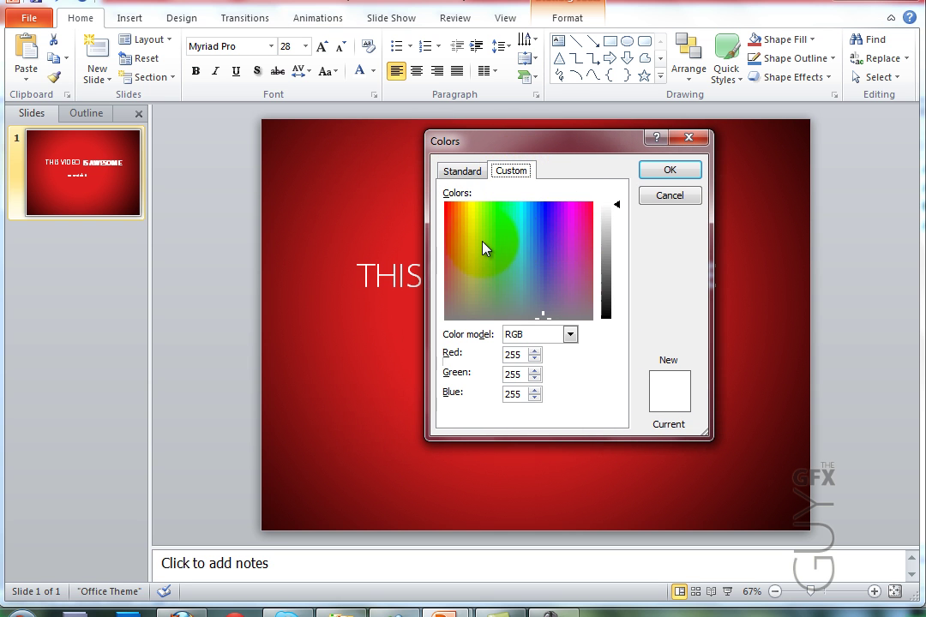
click(446, 204)
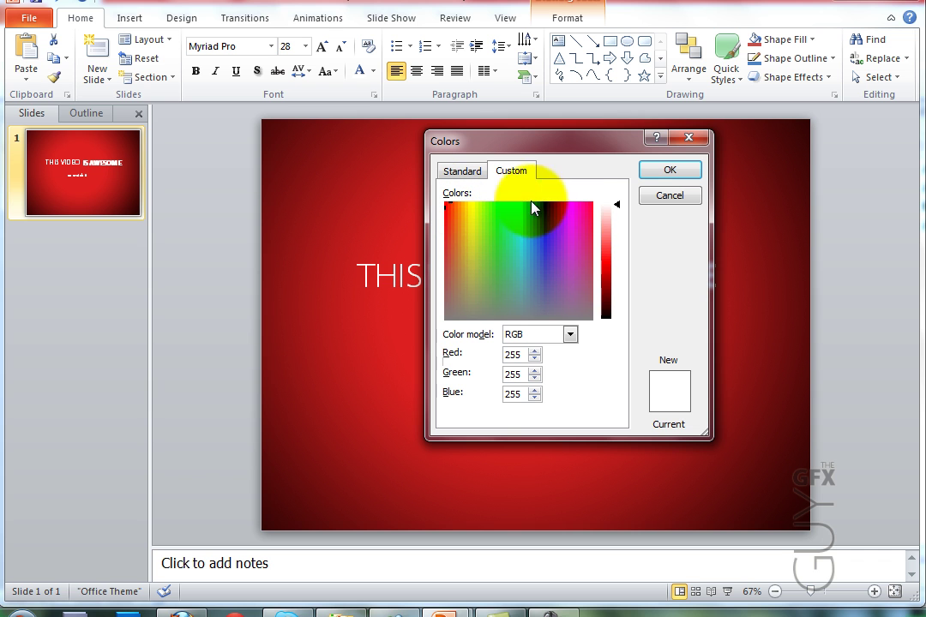
drag(618, 208, 615, 311)
double_click(514, 355)
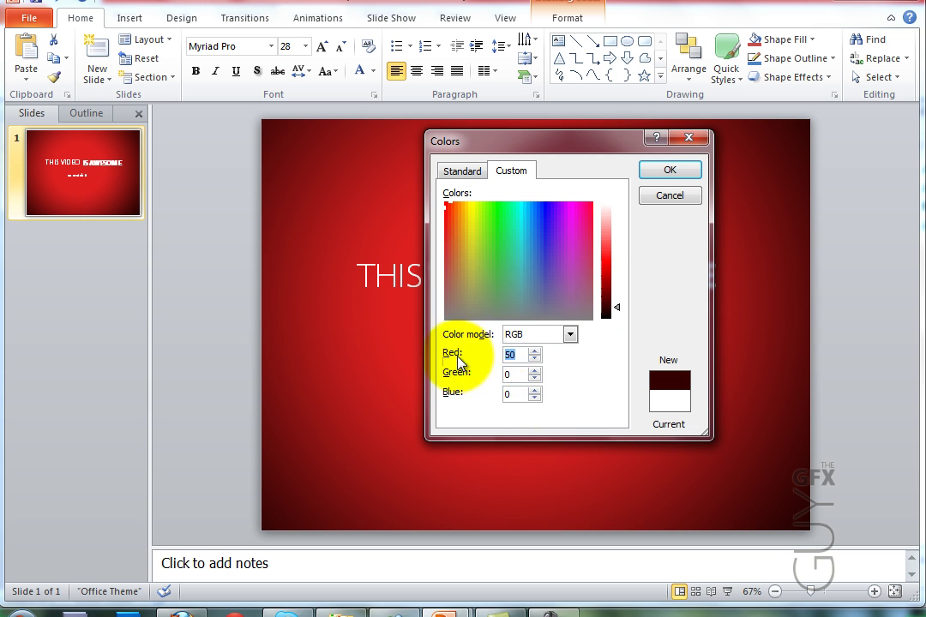
click(666, 174)
drag(470, 334, 488, 344)
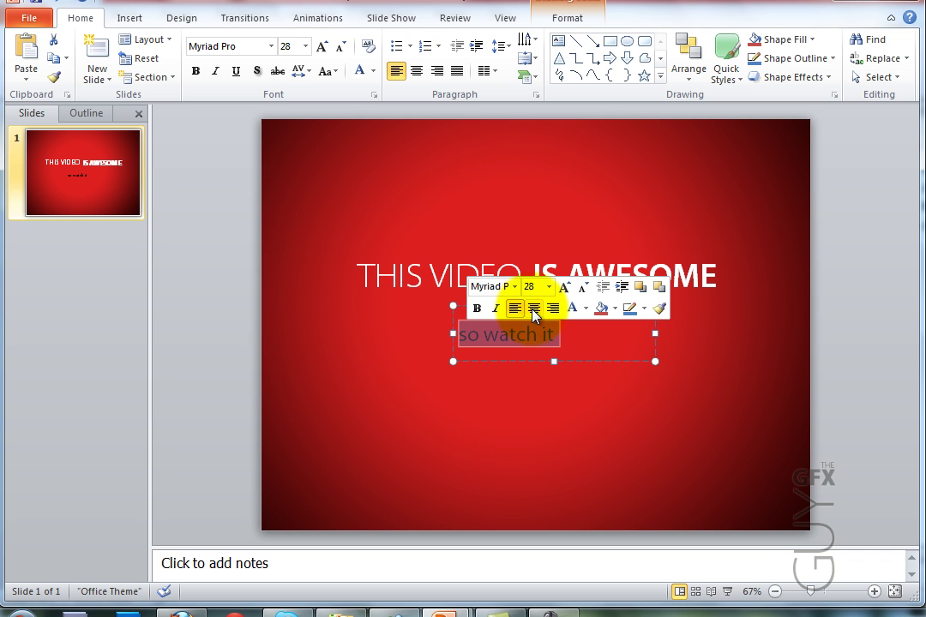
Centre 'so watch it', shrink its box to fit, and nudge it up beneath IS AWESOME
click(533, 316)
drag(654, 333, 578, 334)
drag(516, 304, 553, 293)
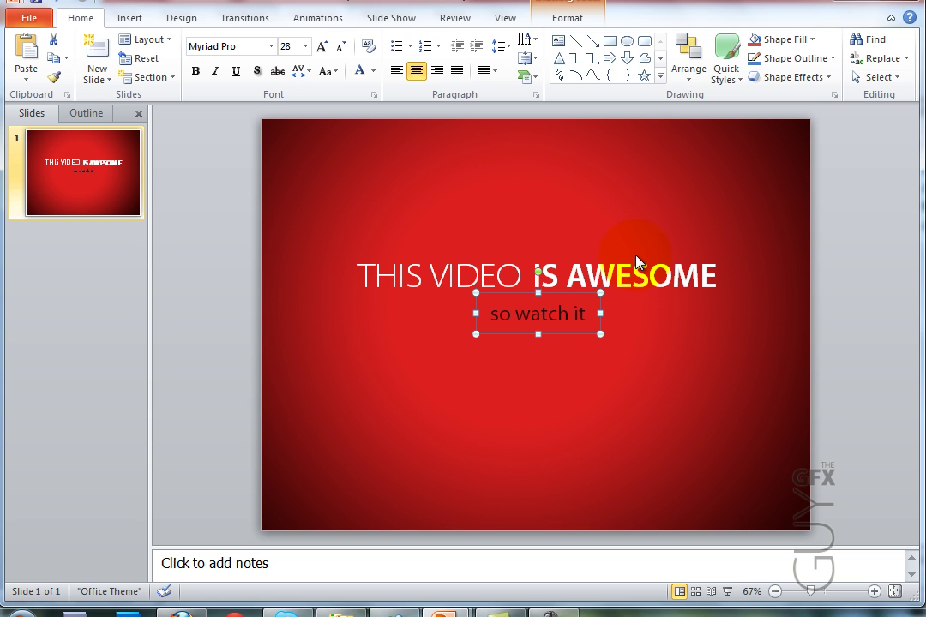
key(Up)
key(Up)
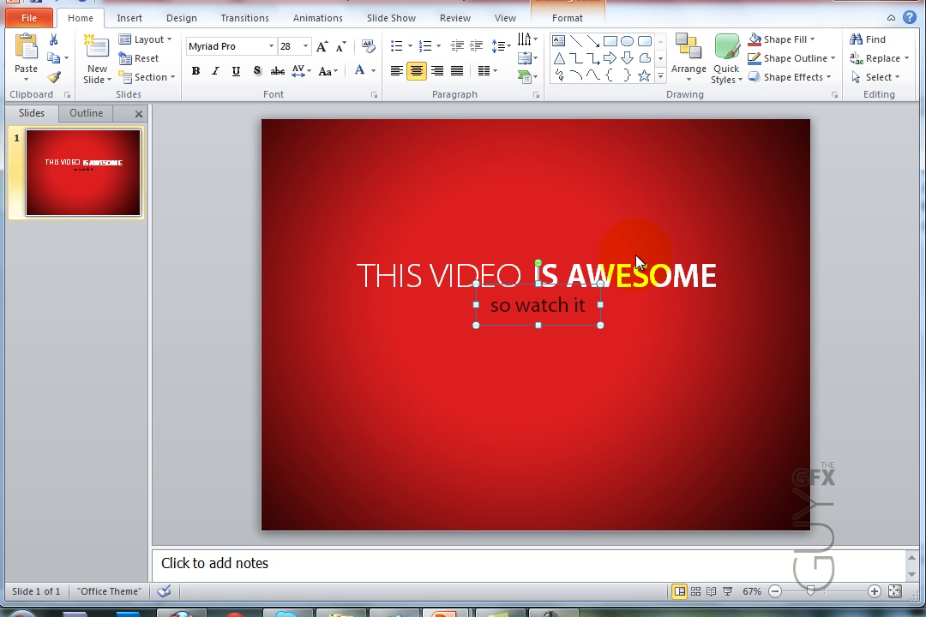
click(559, 227)
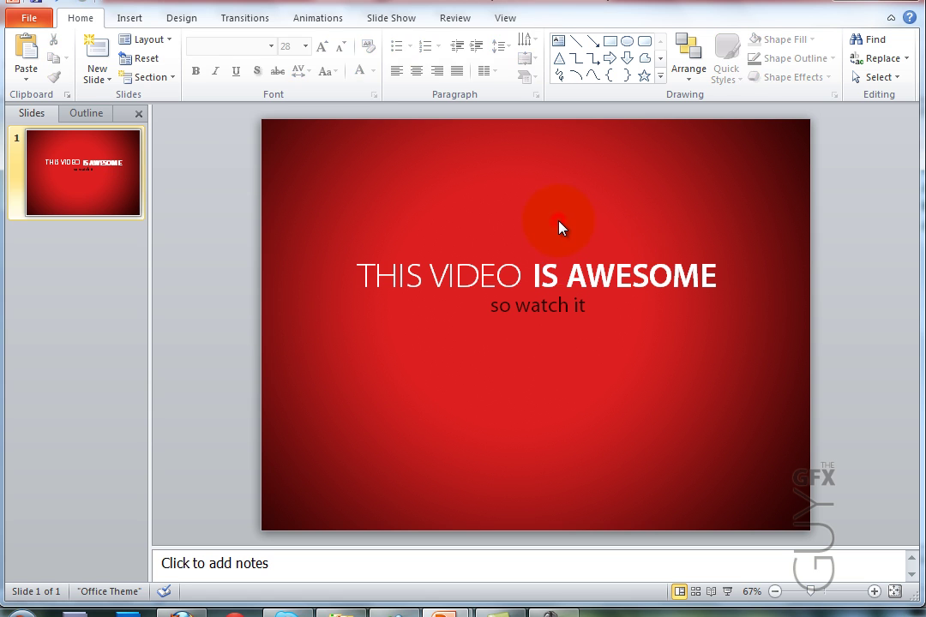
Add a new text box below the subtitle reading Now
click(558, 40)
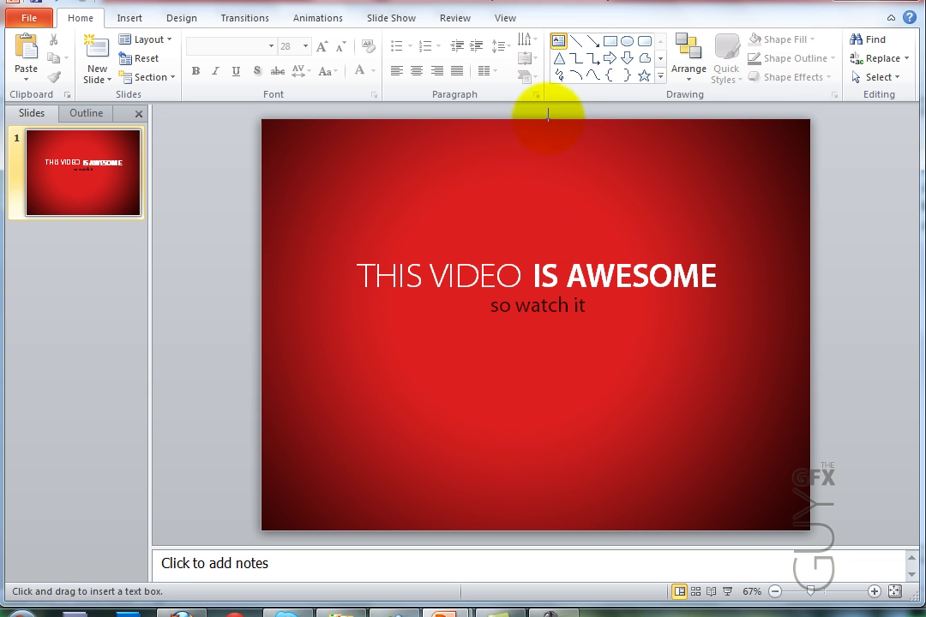
click(467, 404)
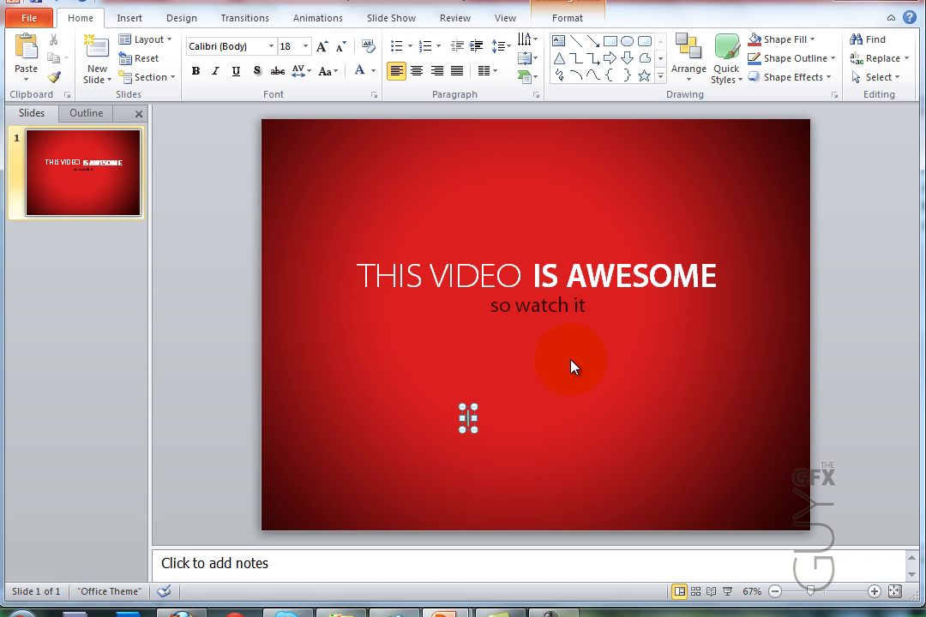
text(Now)
Format the NOW text at 128 pt in Myriad Pro
double_click(471, 417)
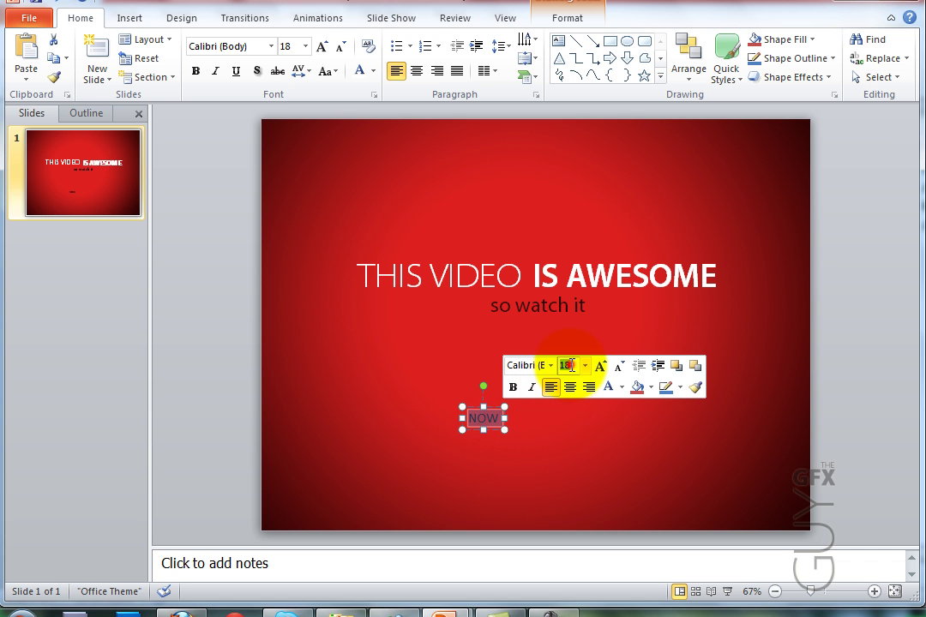
click(568, 366)
text(128)
key(Return)
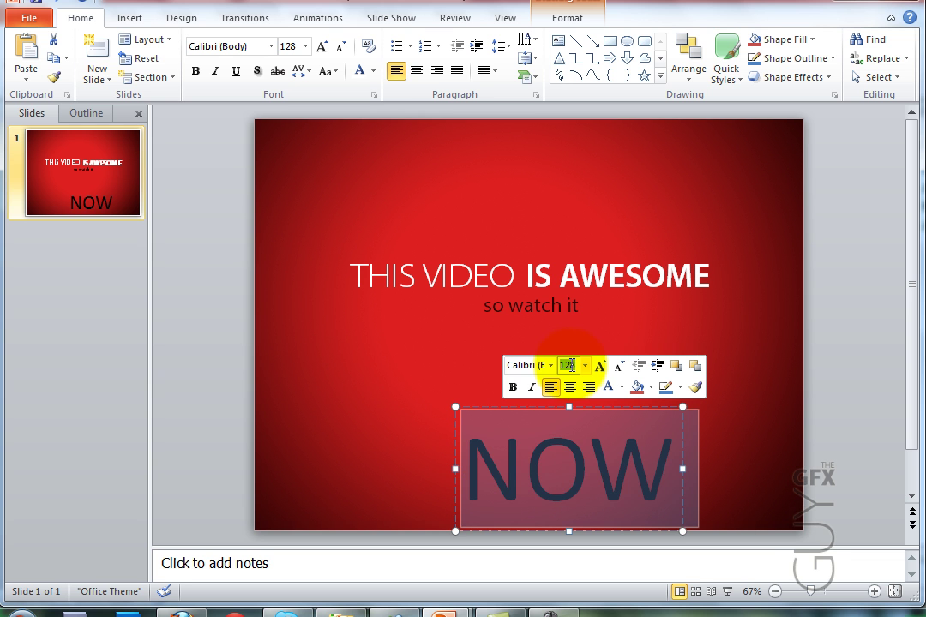
click(551, 366)
text(Myriad P)
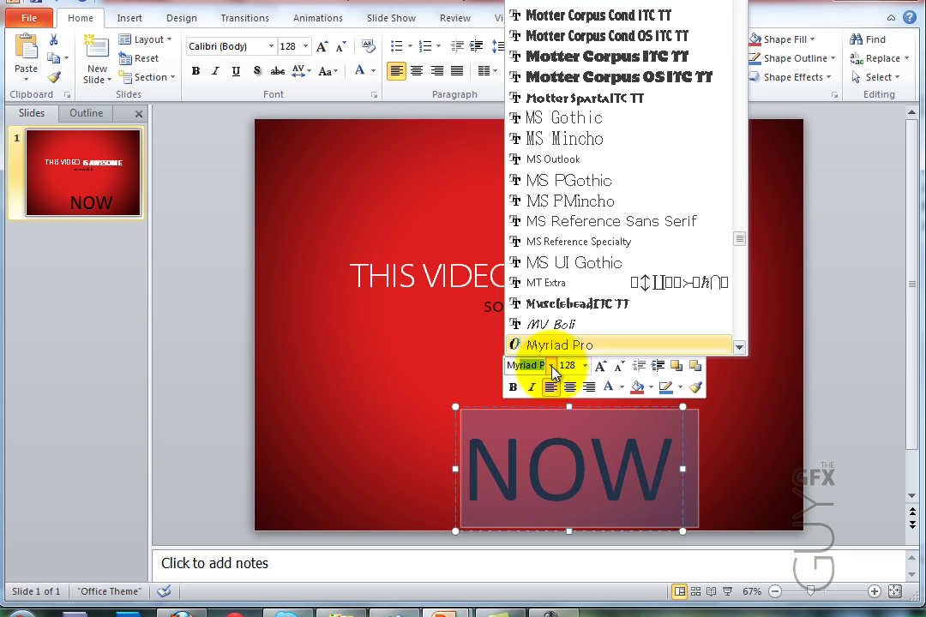
key(Return)
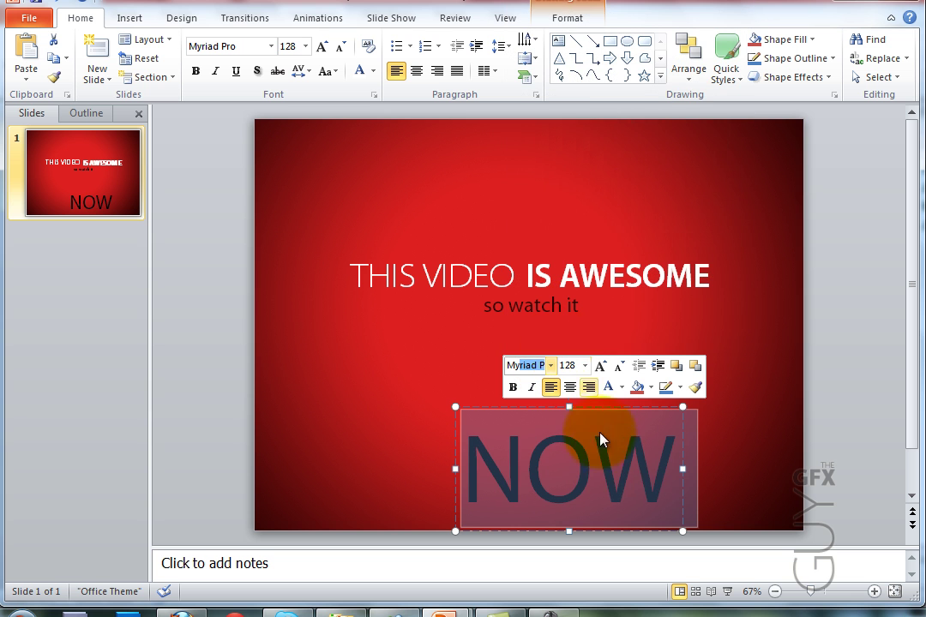
click(650, 387)
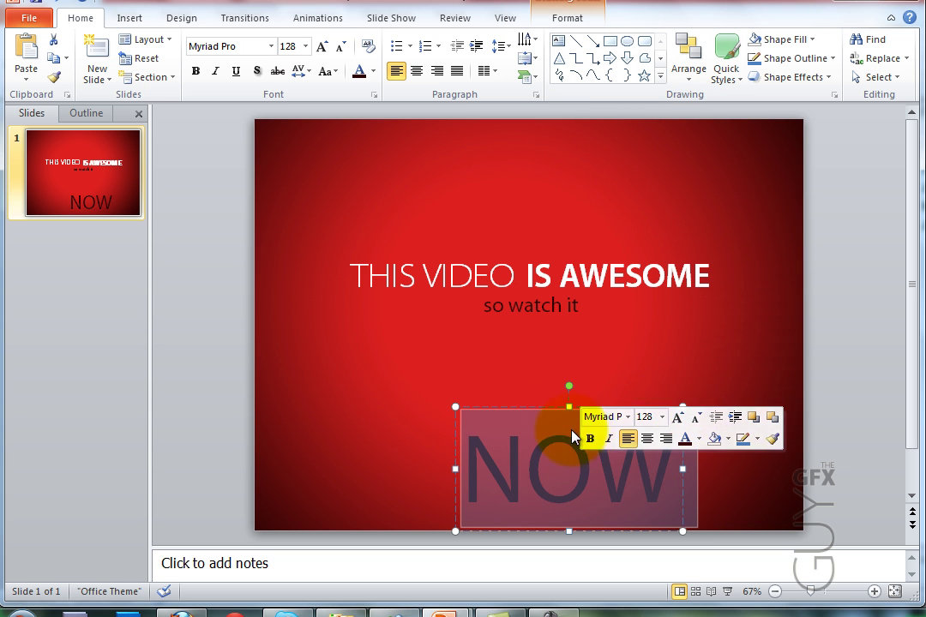
Move the NOW box up and centre it directly beneath 'so watch it'
drag(546, 408, 548, 333)
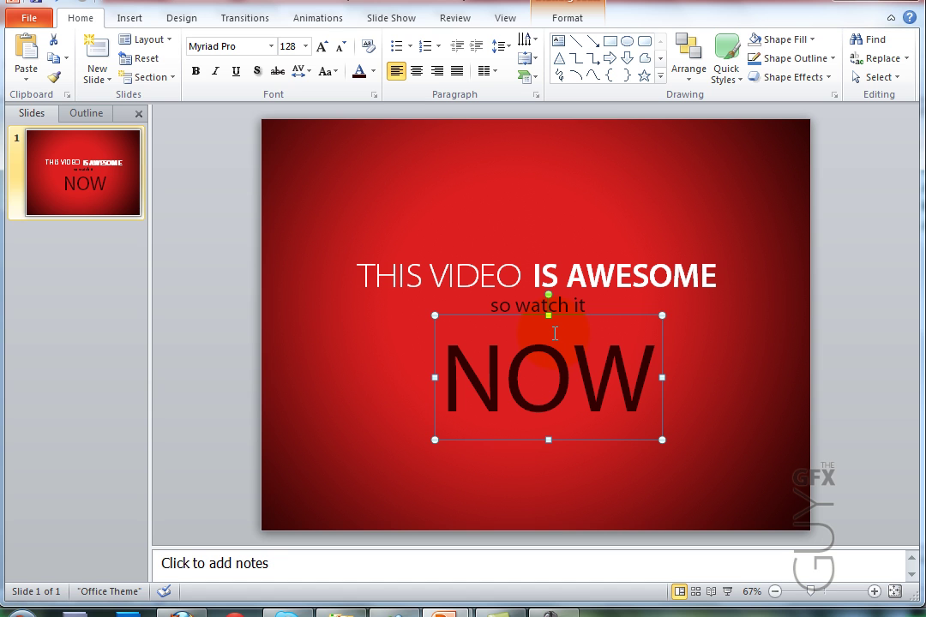
click(546, 327)
key(Up)
key(Up)
key(Up)
key(Up)
key(Up)
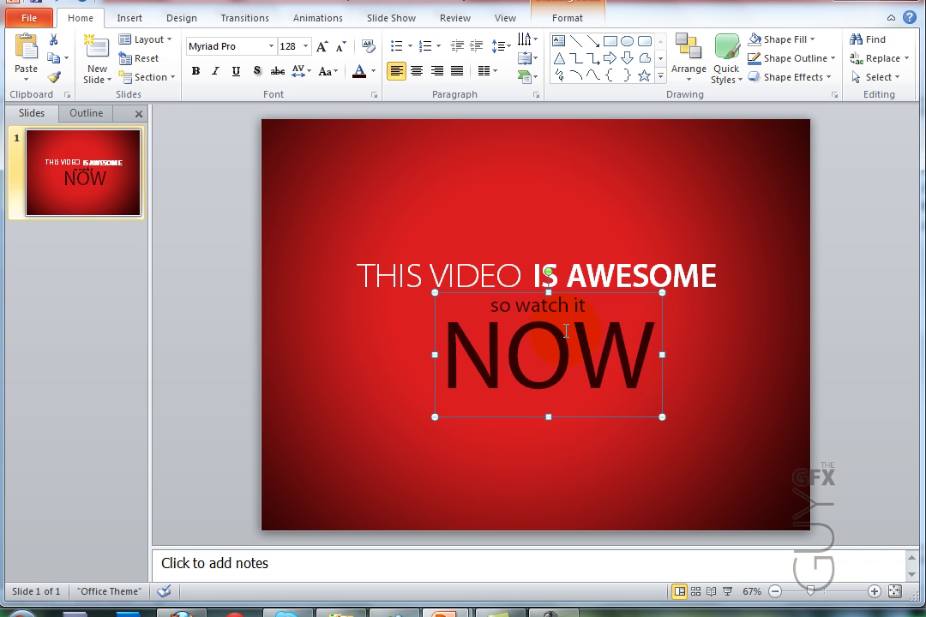
key(Left)
key(Left)
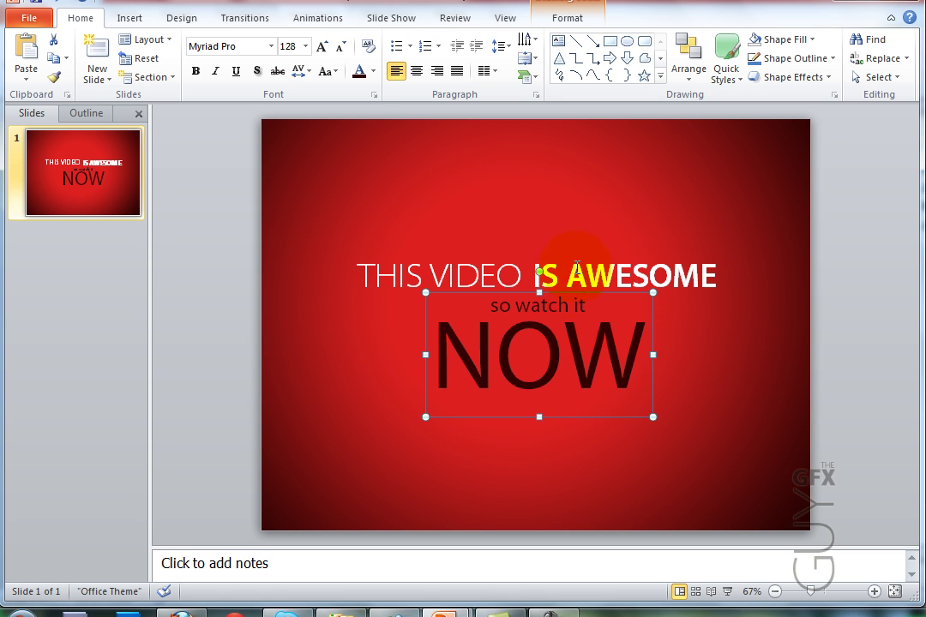
click(611, 219)
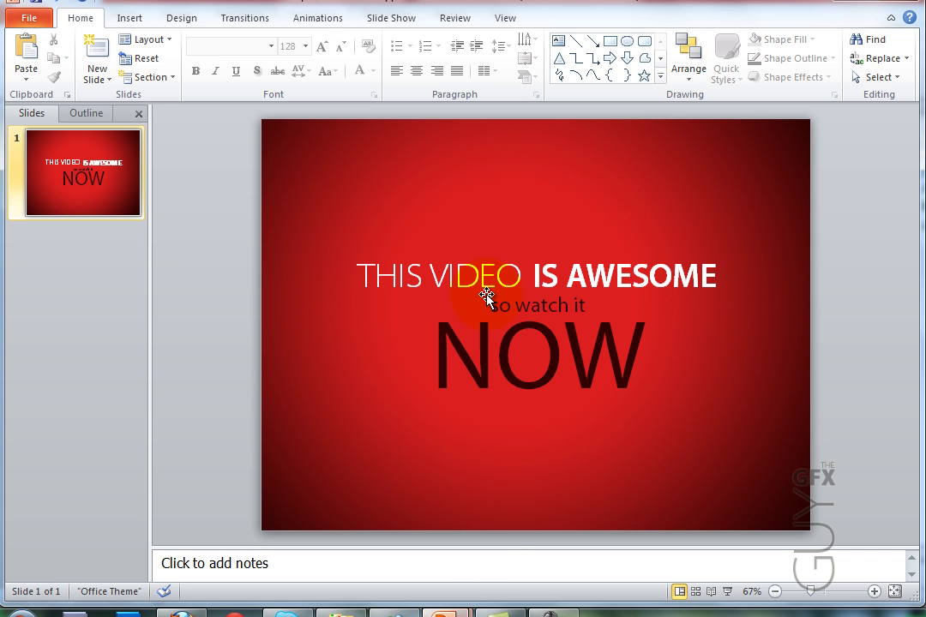
Give the THIS VIDEO box a Fly In entrance animation coming from the left
click(309, 25)
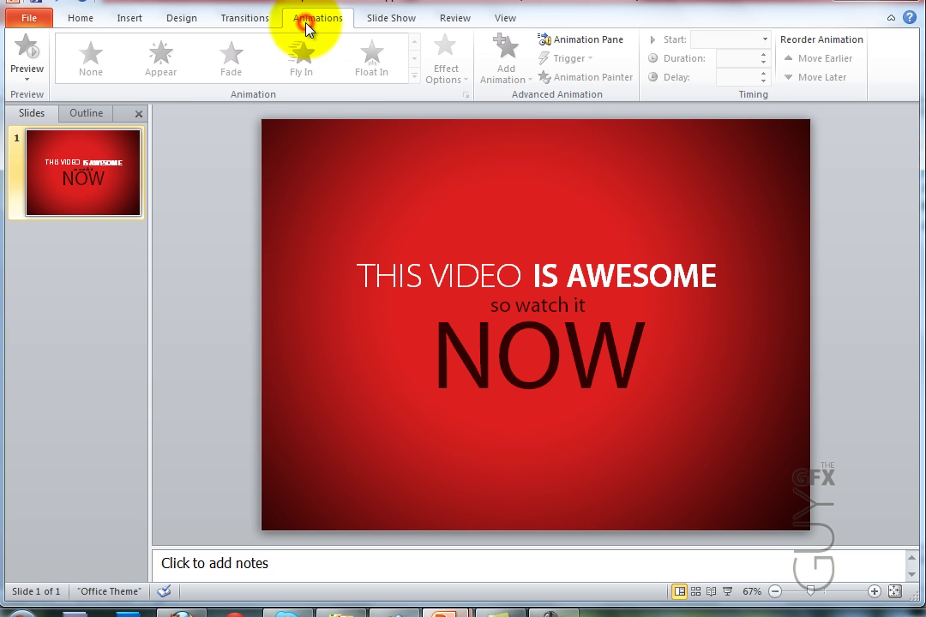
click(407, 267)
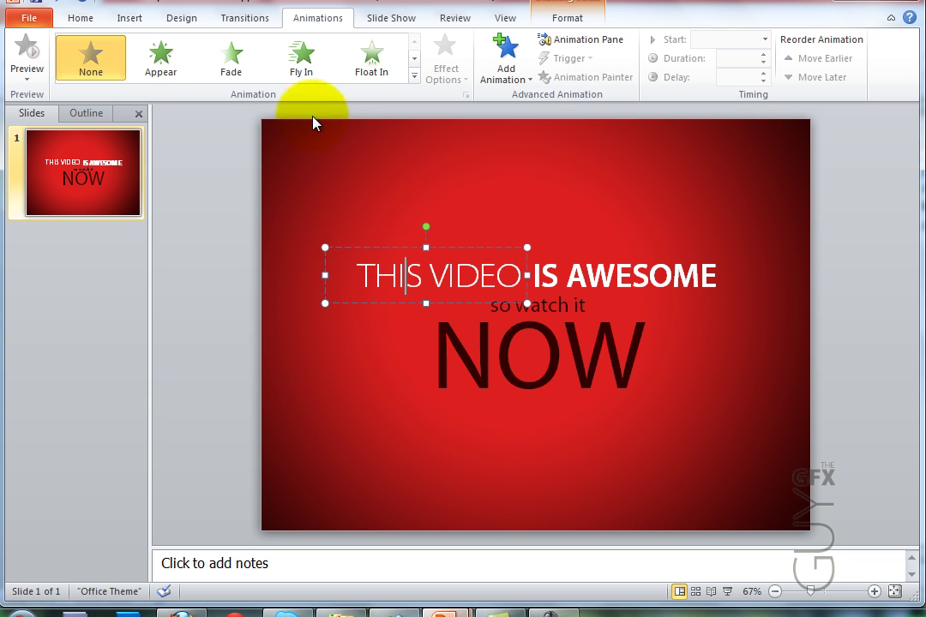
click(313, 62)
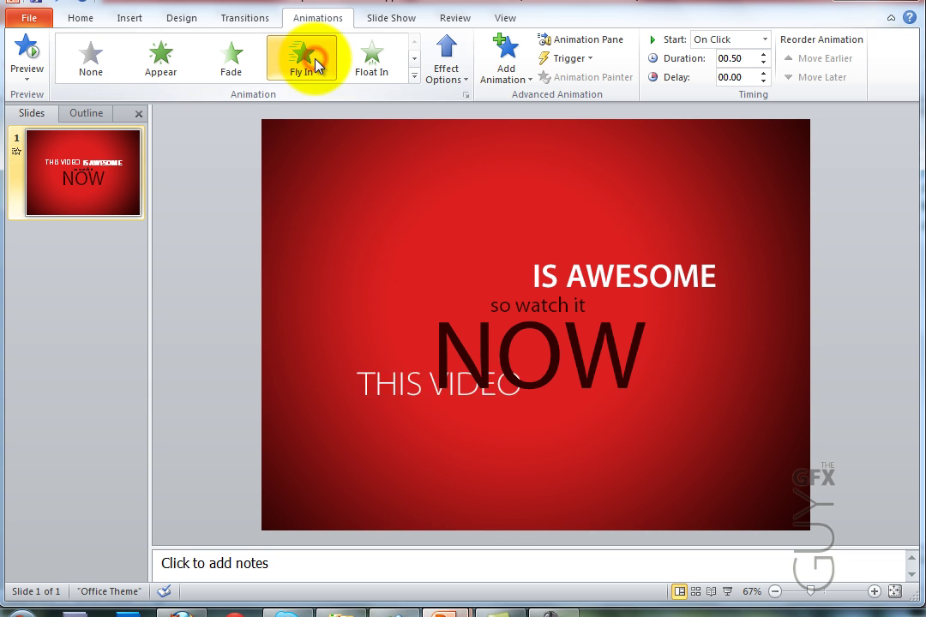
click(461, 75)
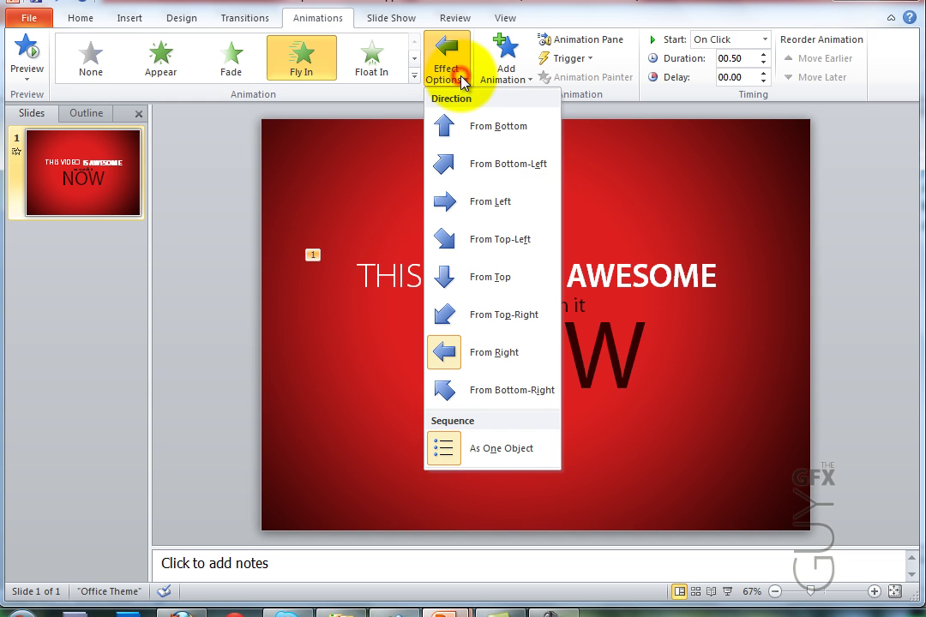
click(485, 204)
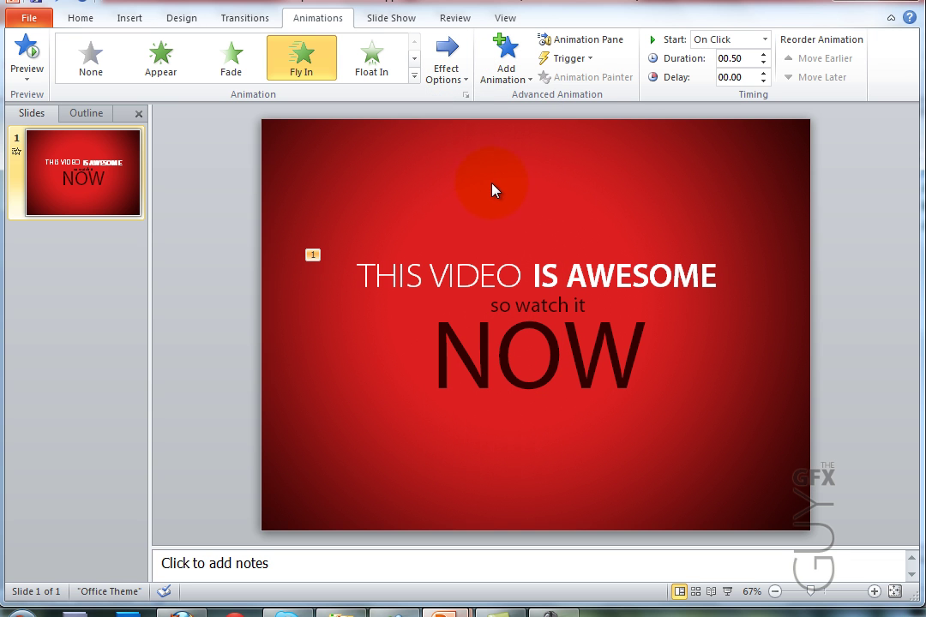
Show the Animation Pane and preview the THIS VIDEO fly-in
click(590, 43)
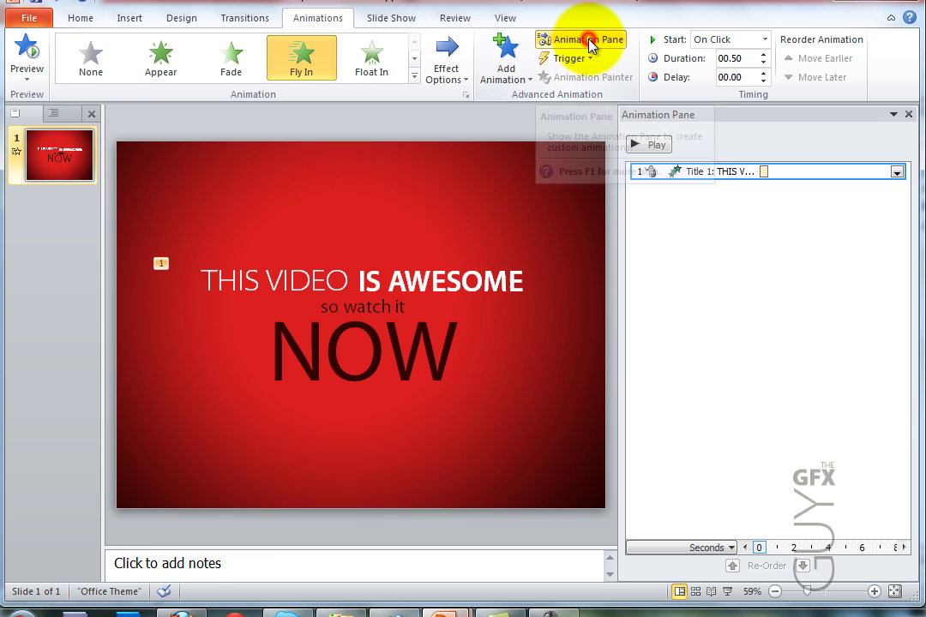
click(654, 146)
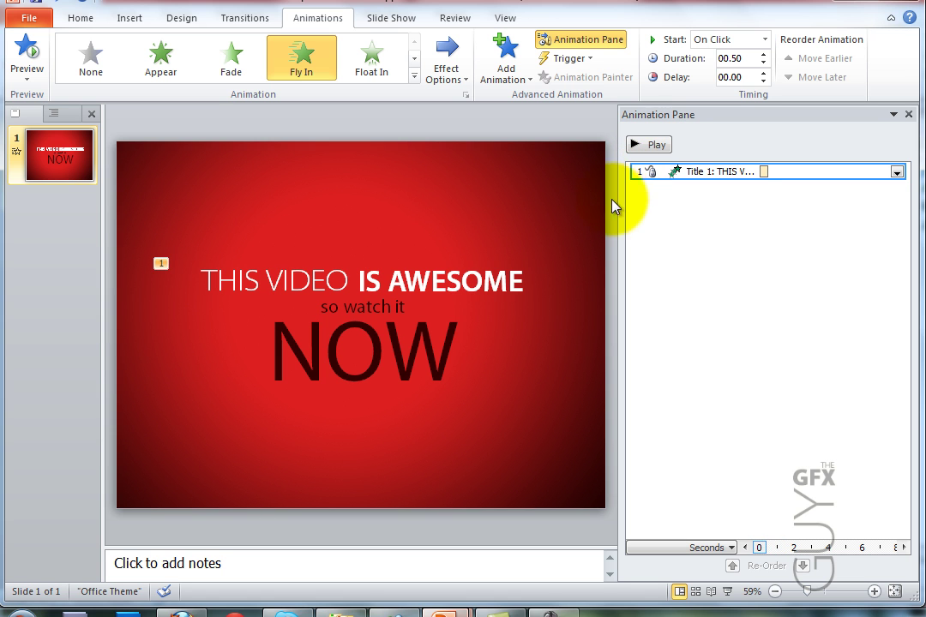
Give IS AWESOME a Fly In entrance from the right and preview both fly-ins
click(428, 273)
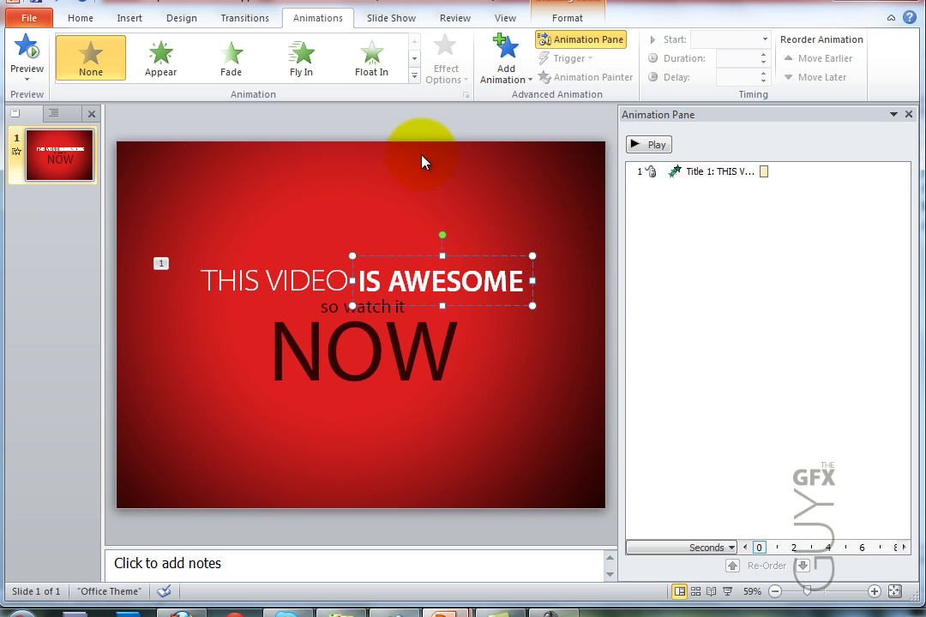
click(302, 62)
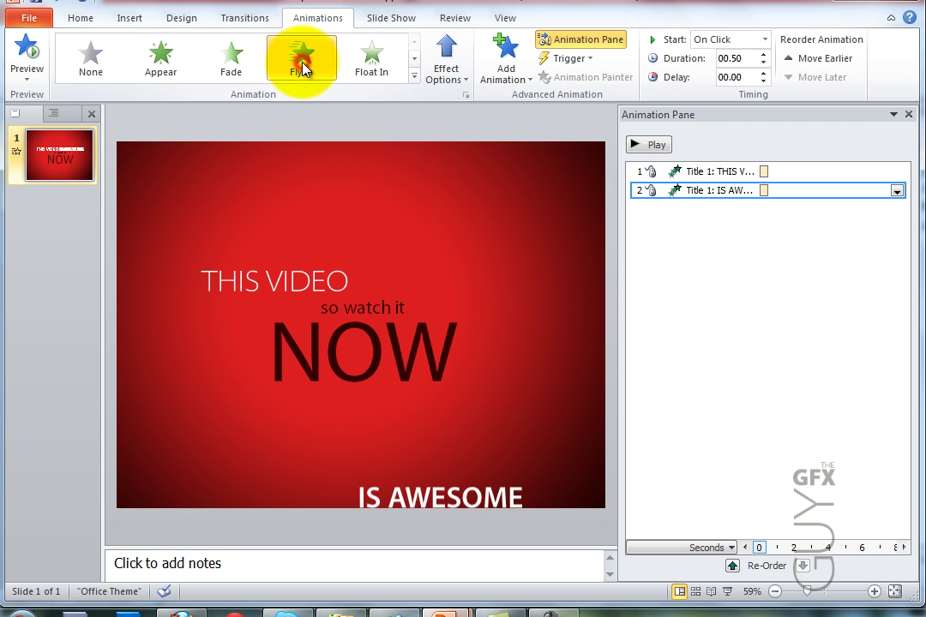
click(469, 77)
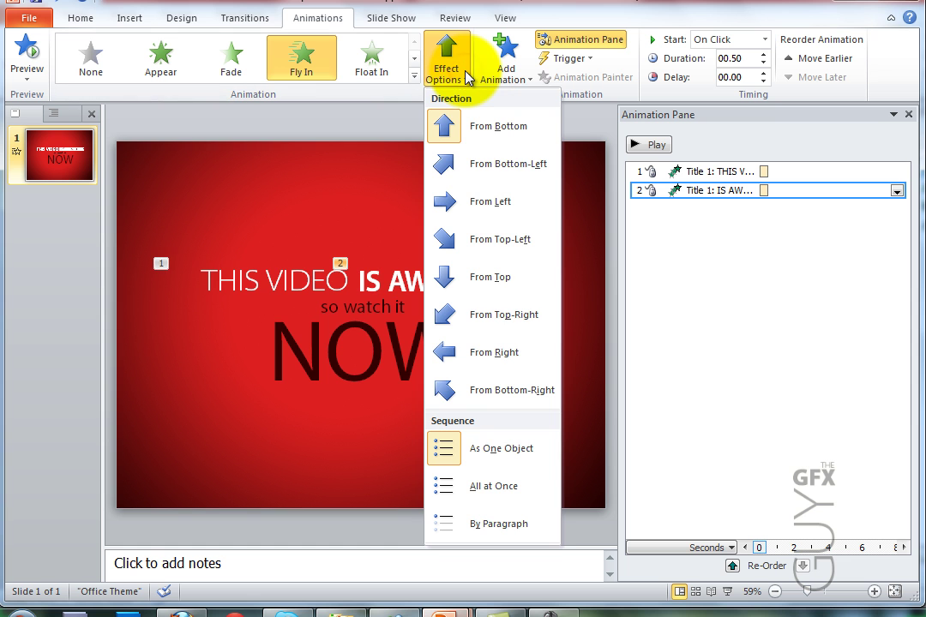
click(470, 353)
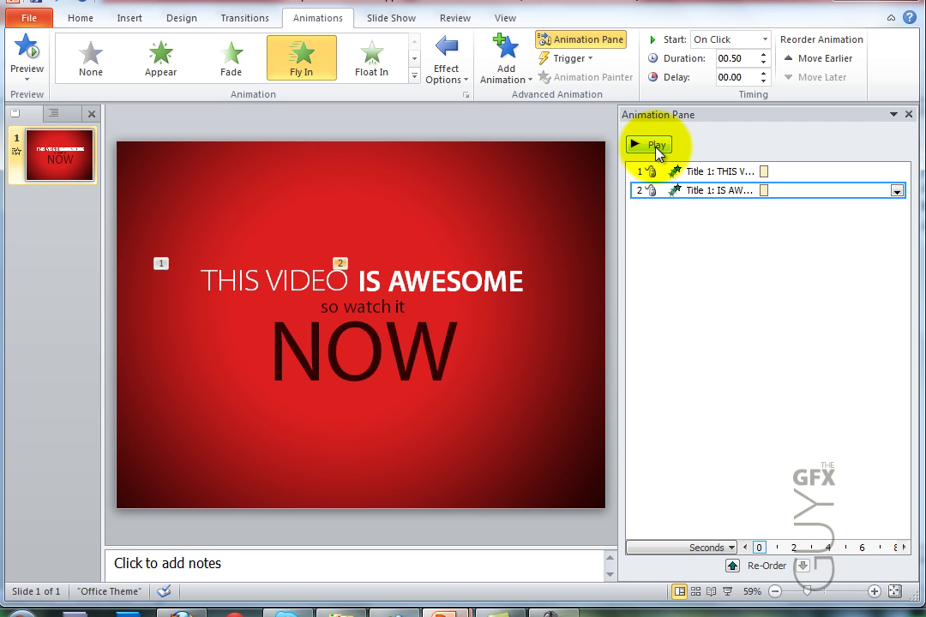
click(657, 146)
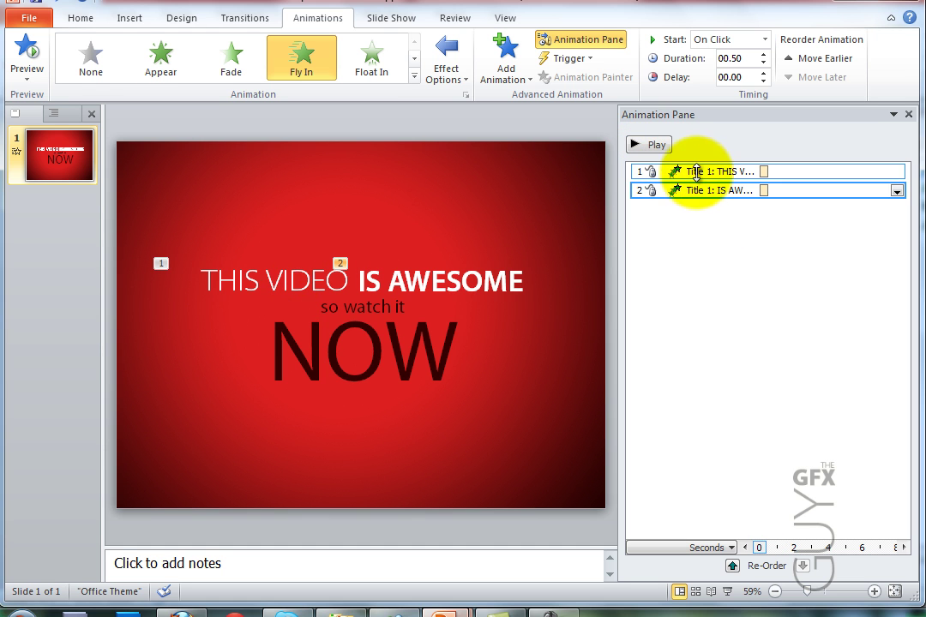
Set both the THIS VIDEO and IS AWESOME animations to start After Previous, then preview
click(722, 172)
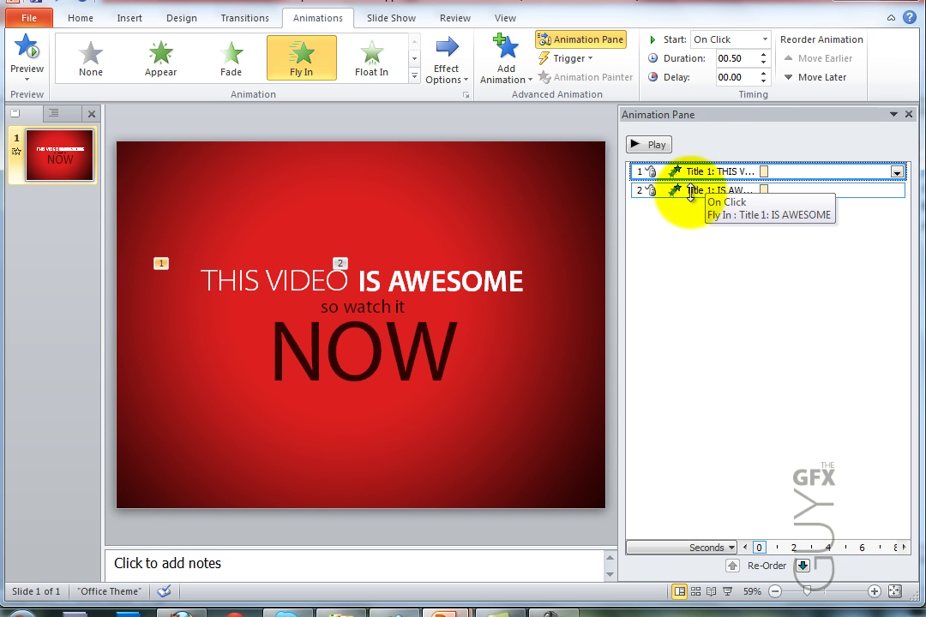
click(766, 39)
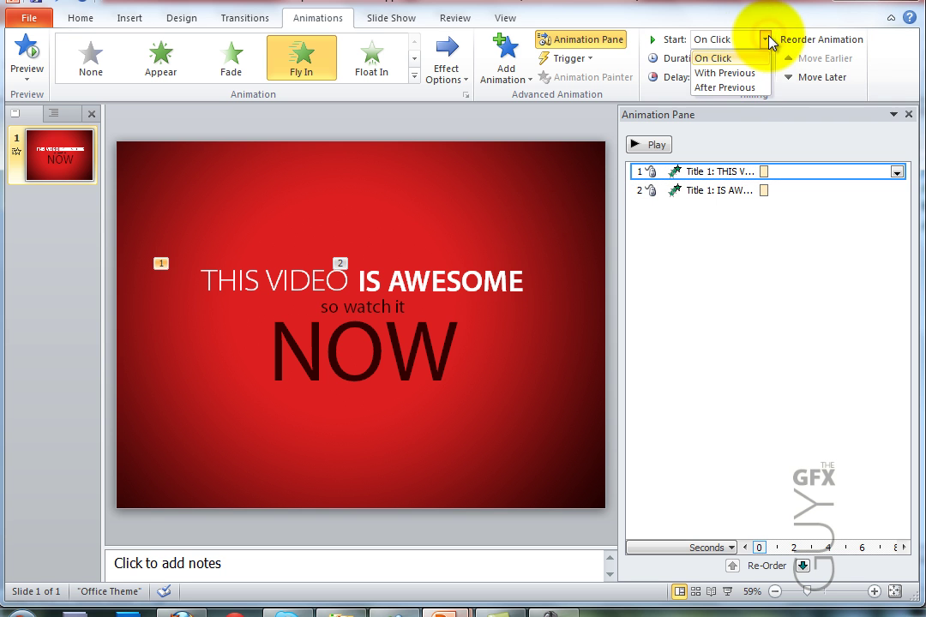
click(752, 89)
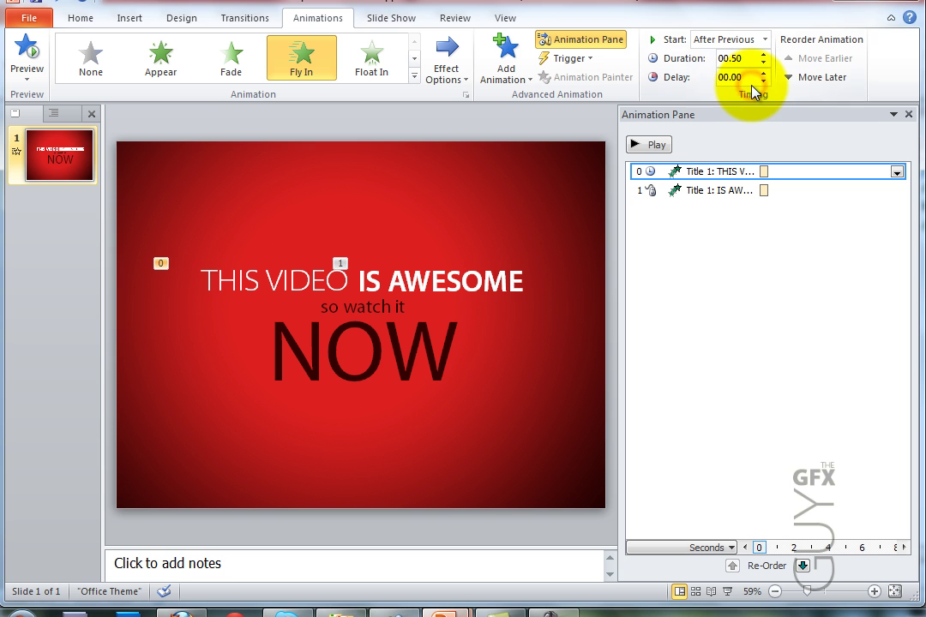
click(730, 191)
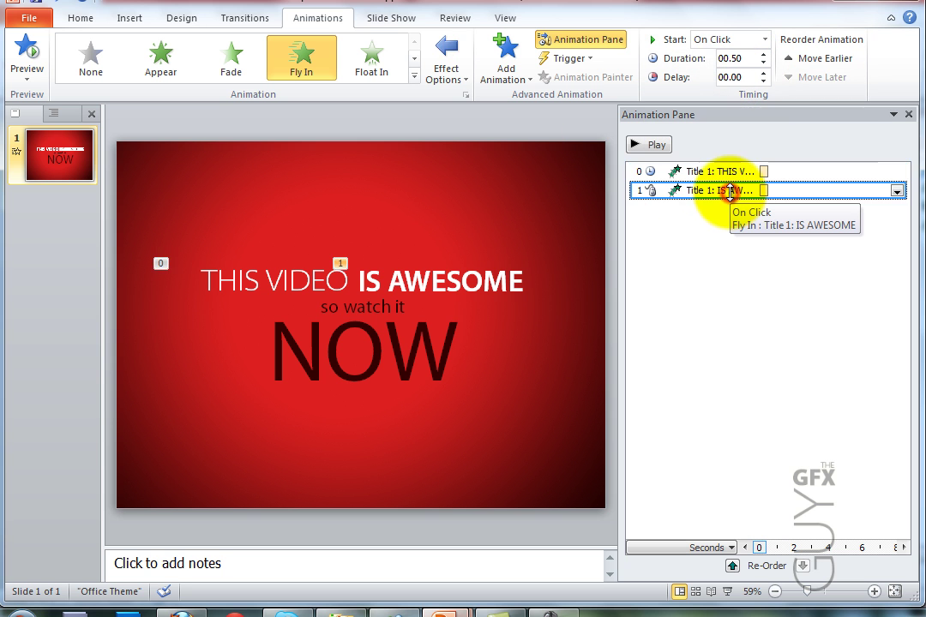
click(765, 40)
click(750, 88)
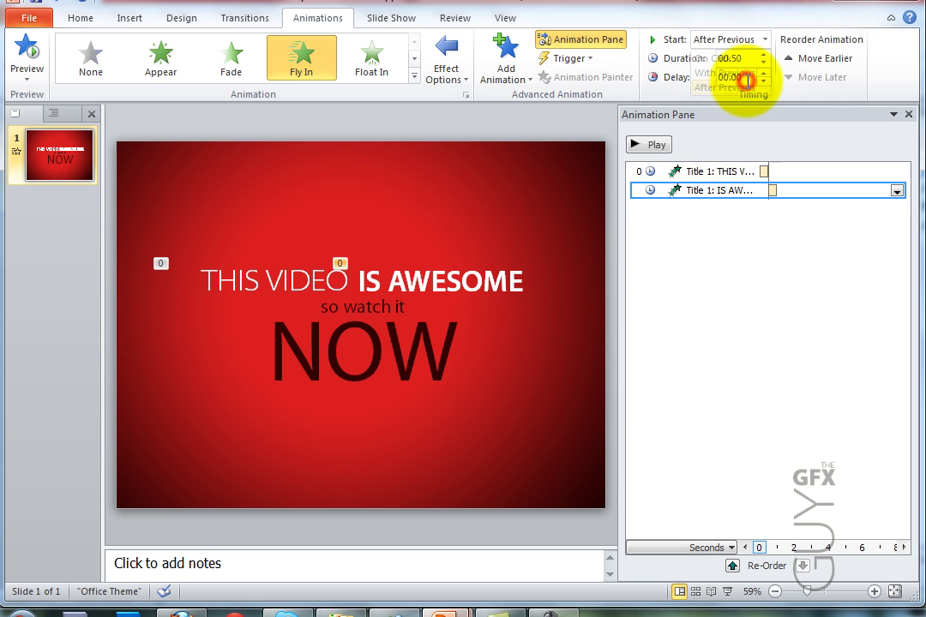
click(661, 146)
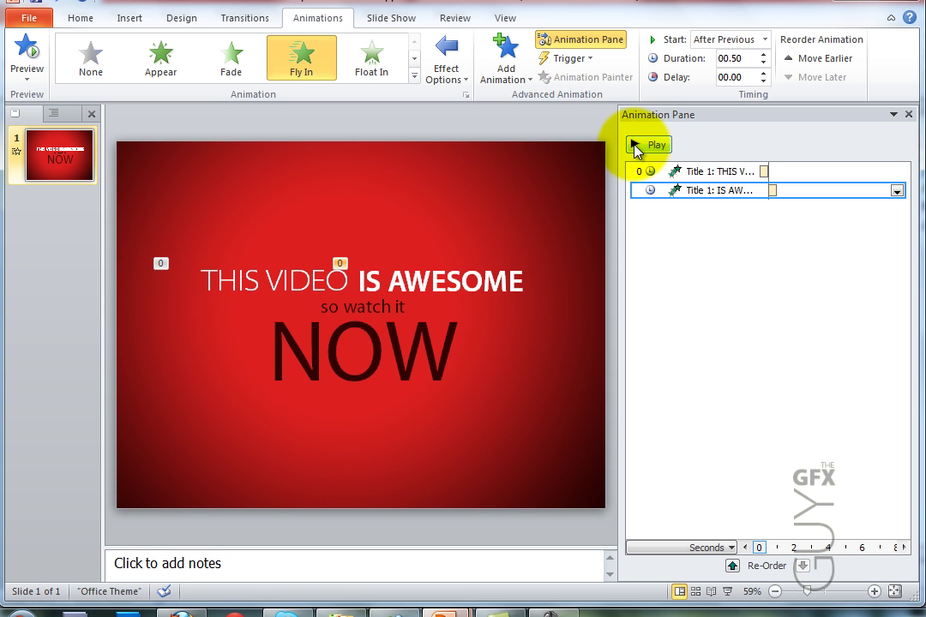
Send the NOW text box to the back, behind the title and 'so watch it' text
click(382, 302)
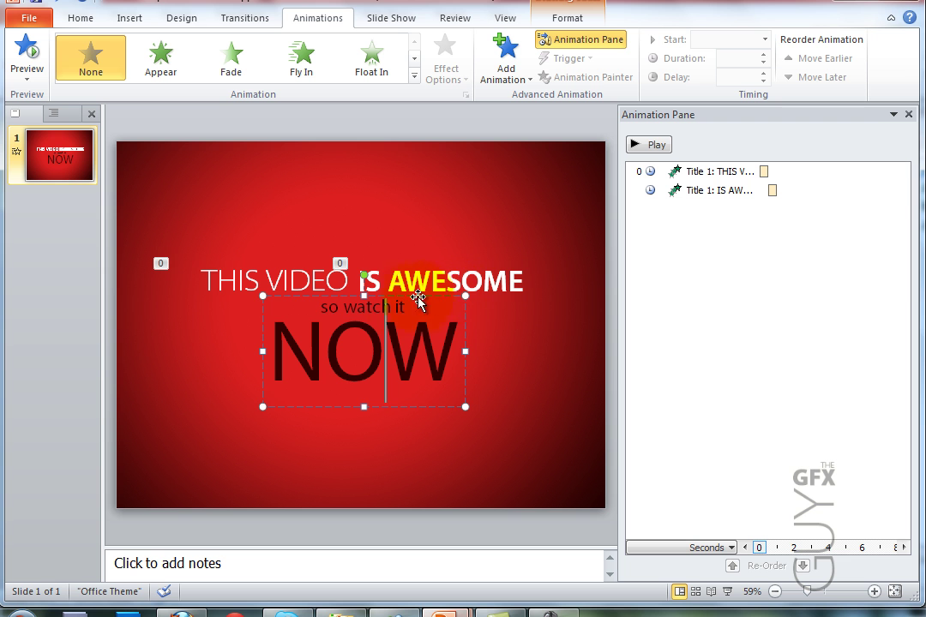
right_click(385, 298)
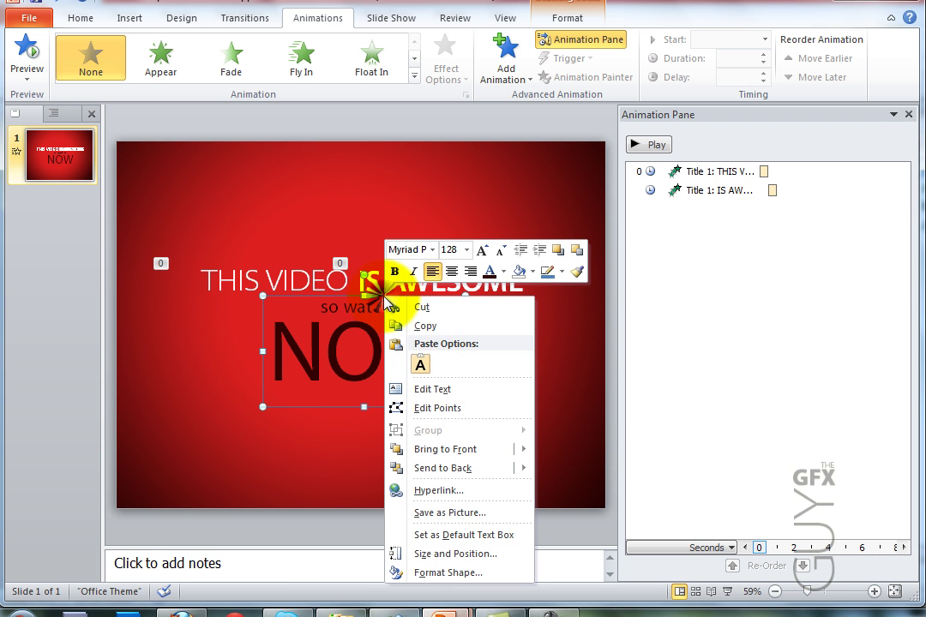
mouse_move(492, 473)
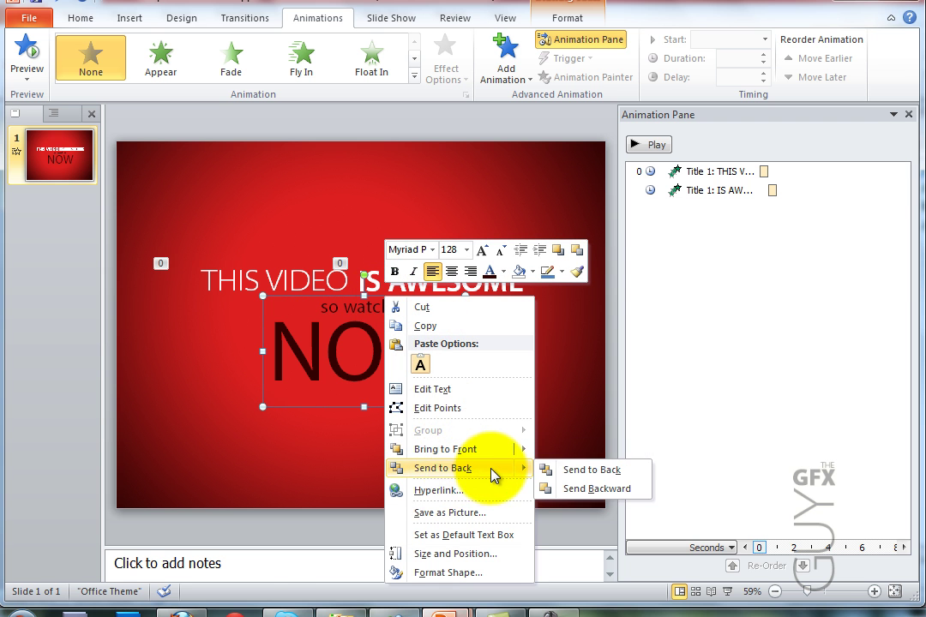
click(568, 474)
click(537, 332)
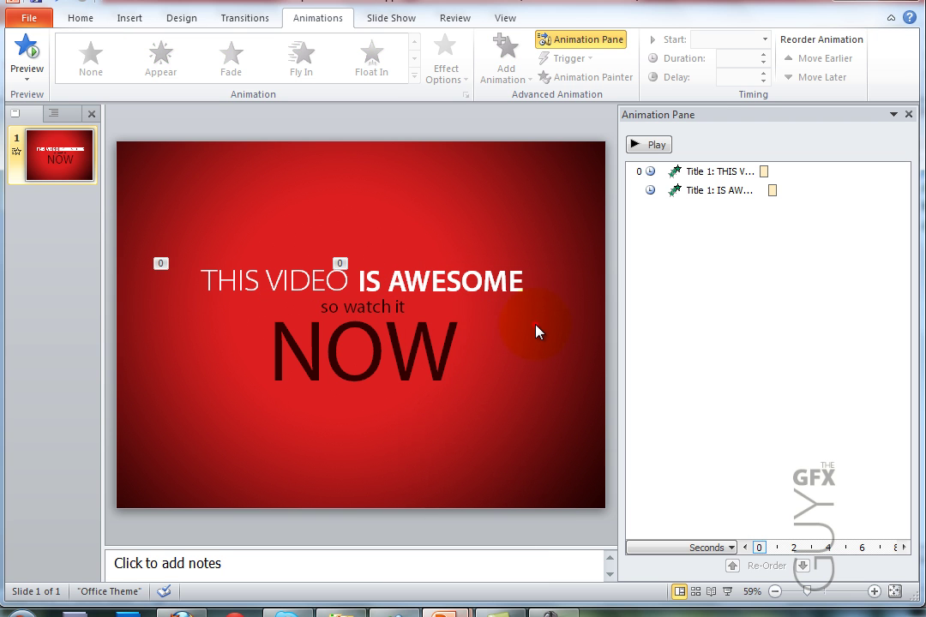
click(370, 307)
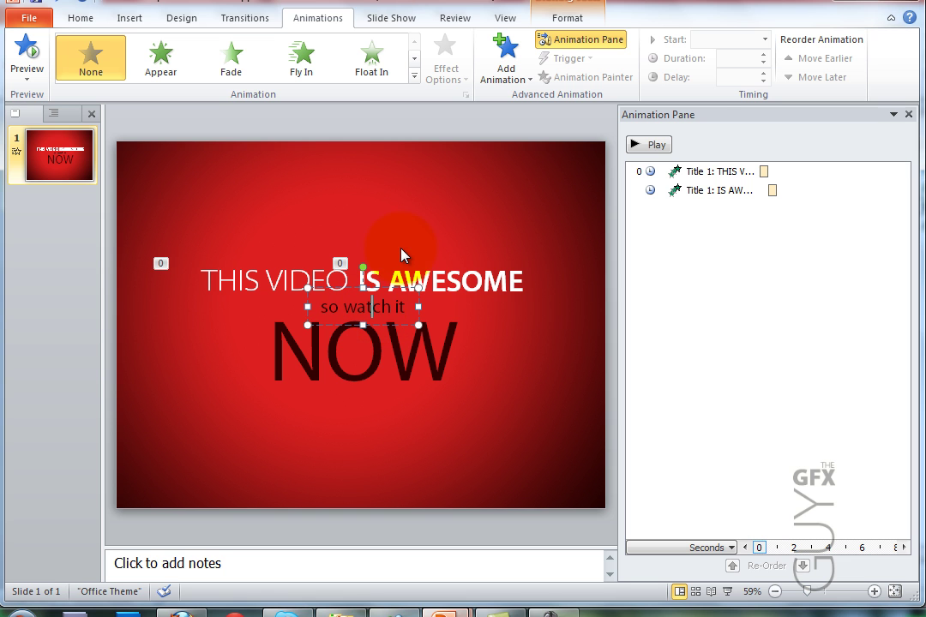
Apply a Fade entrance to 'so watch it' starting After Previous, and preview the sequence
click(240, 73)
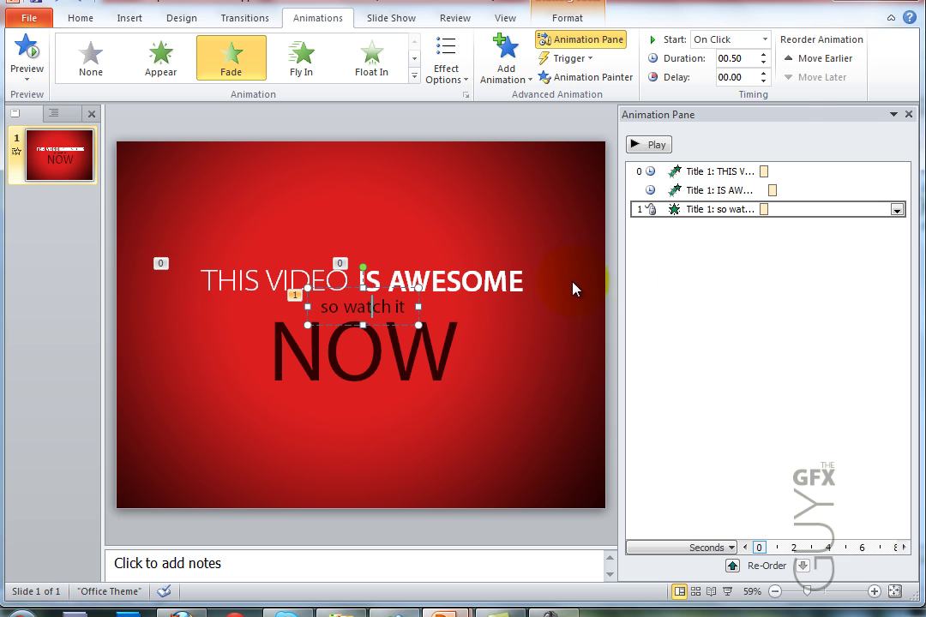
click(765, 40)
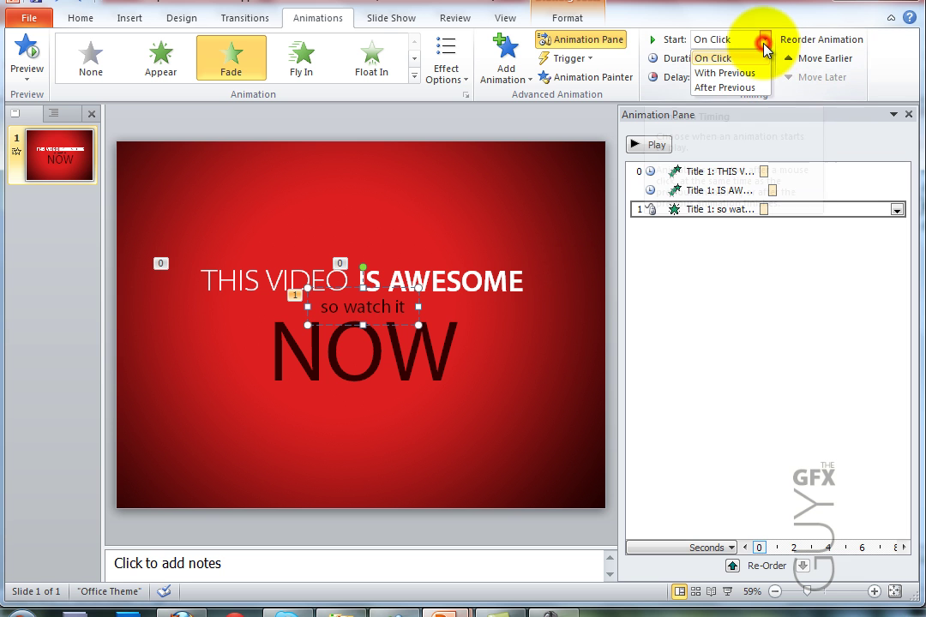
click(744, 88)
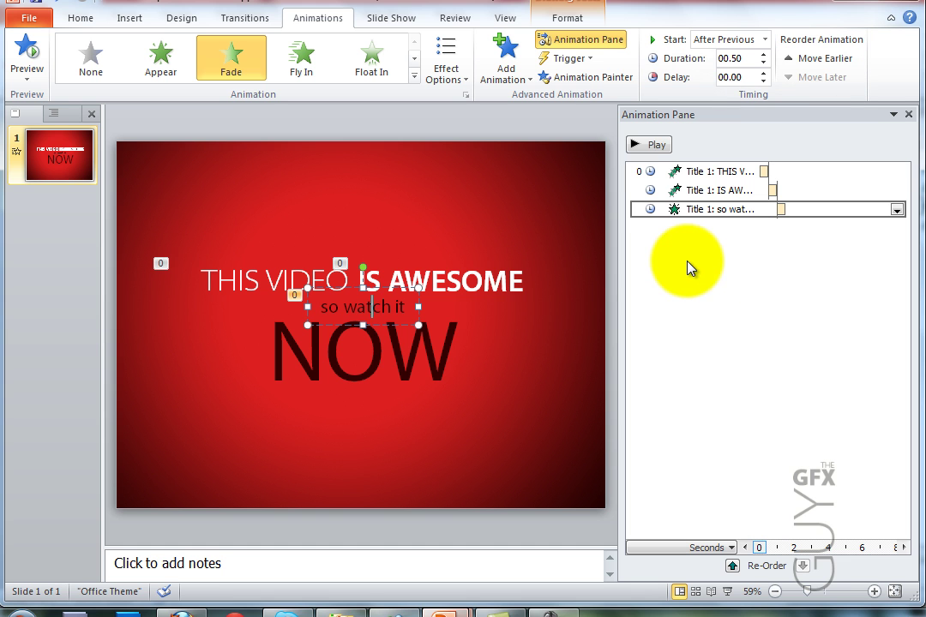
click(651, 147)
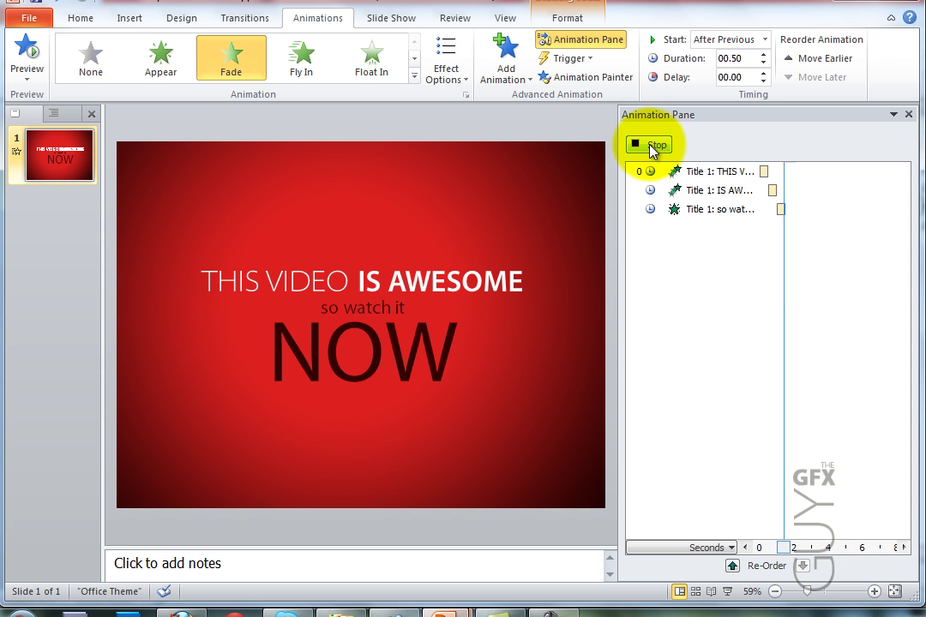
click(659, 147)
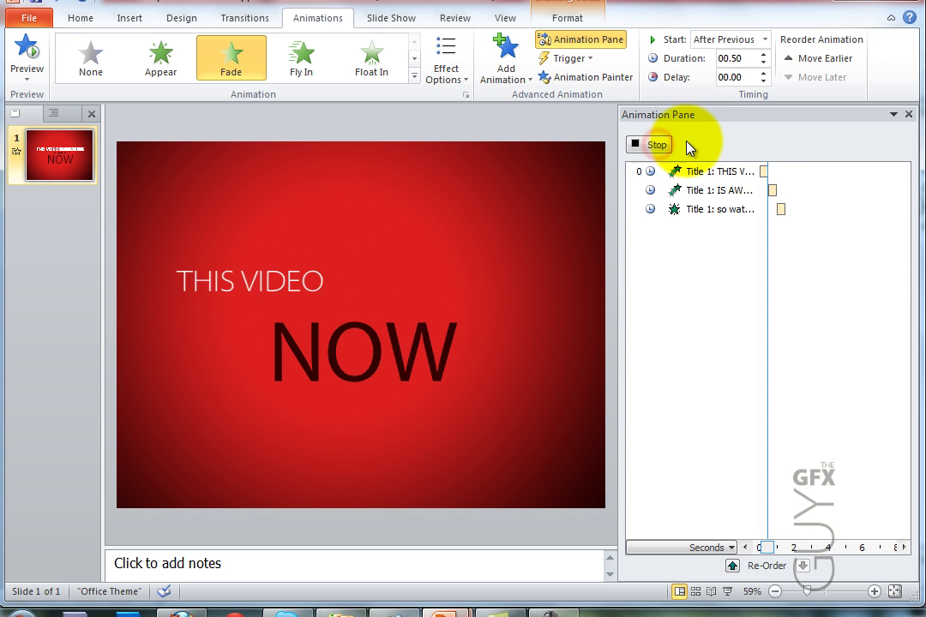
click(717, 137)
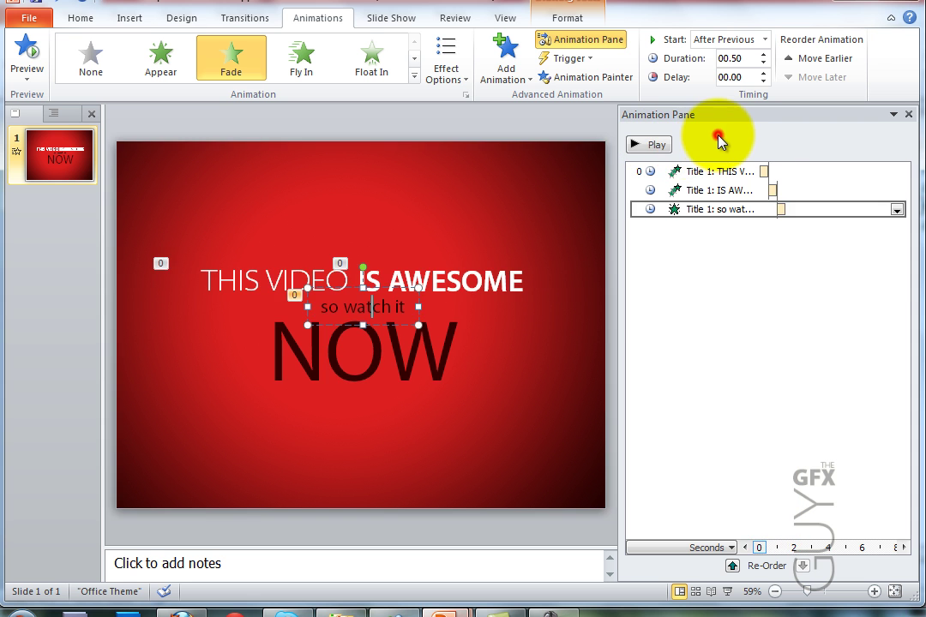
click(709, 266)
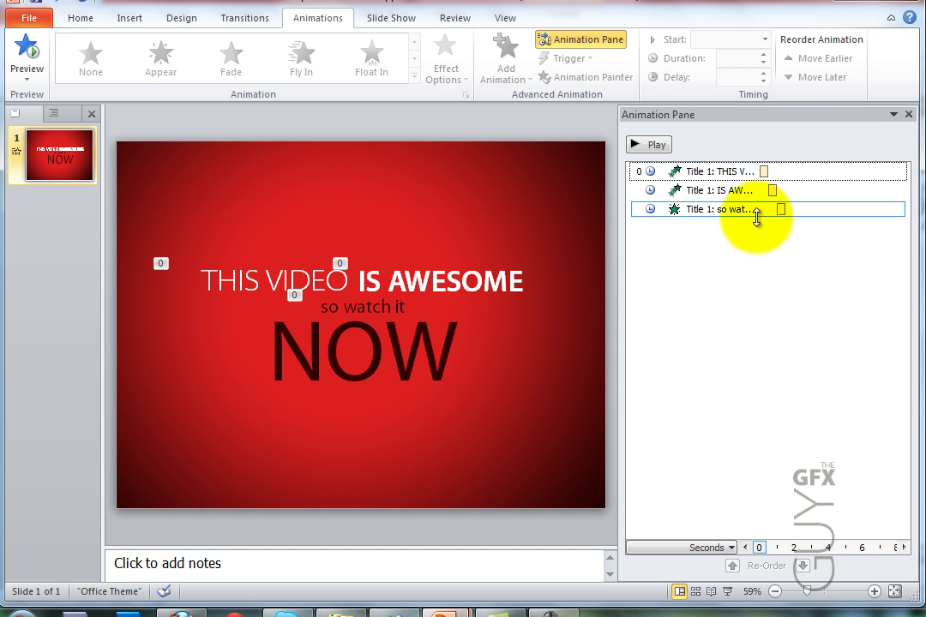
Give NOW a 2-second Bounce entrance starting With Previous, and preview all animations
click(712, 173)
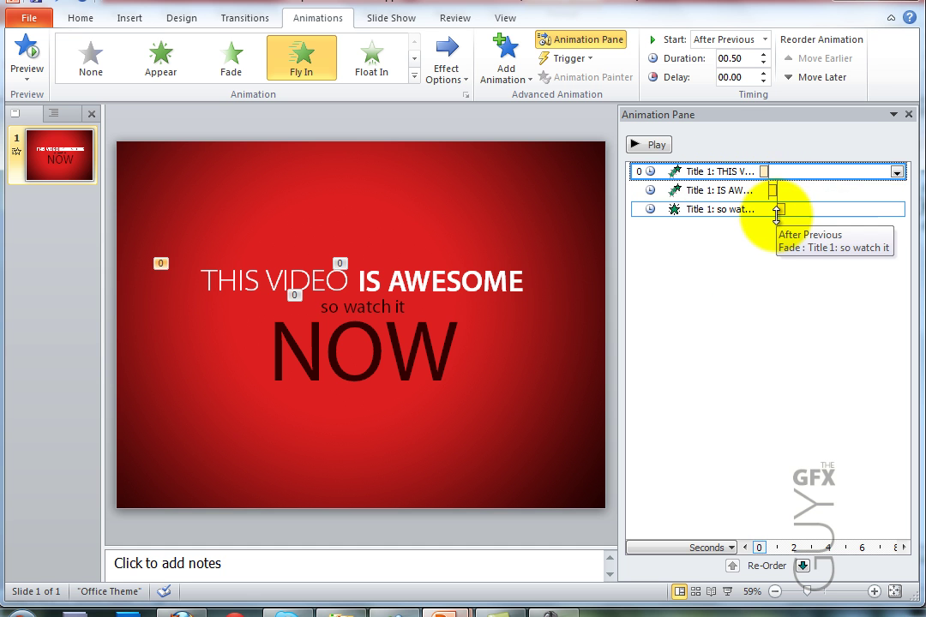
click(401, 364)
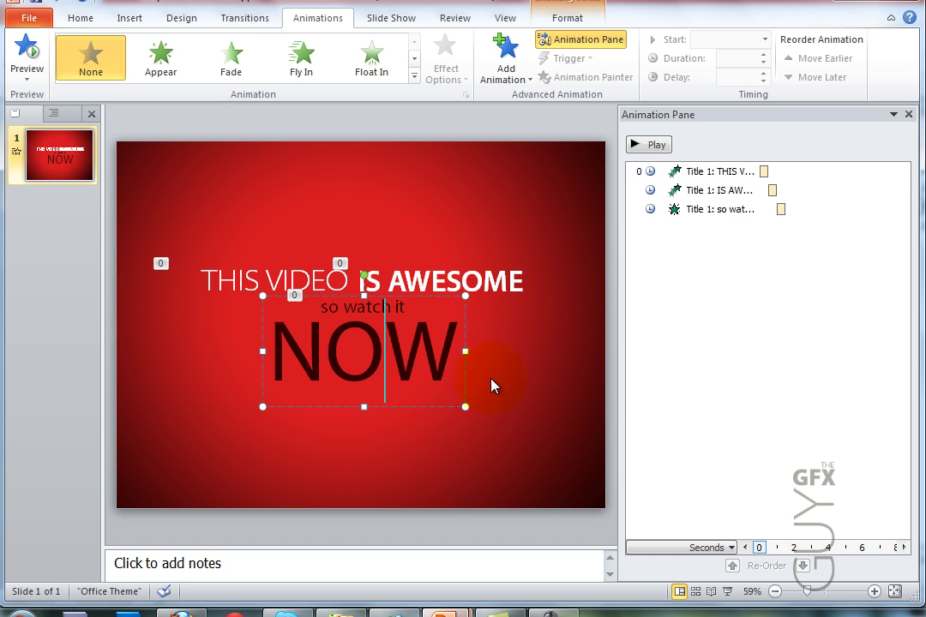
click(415, 76)
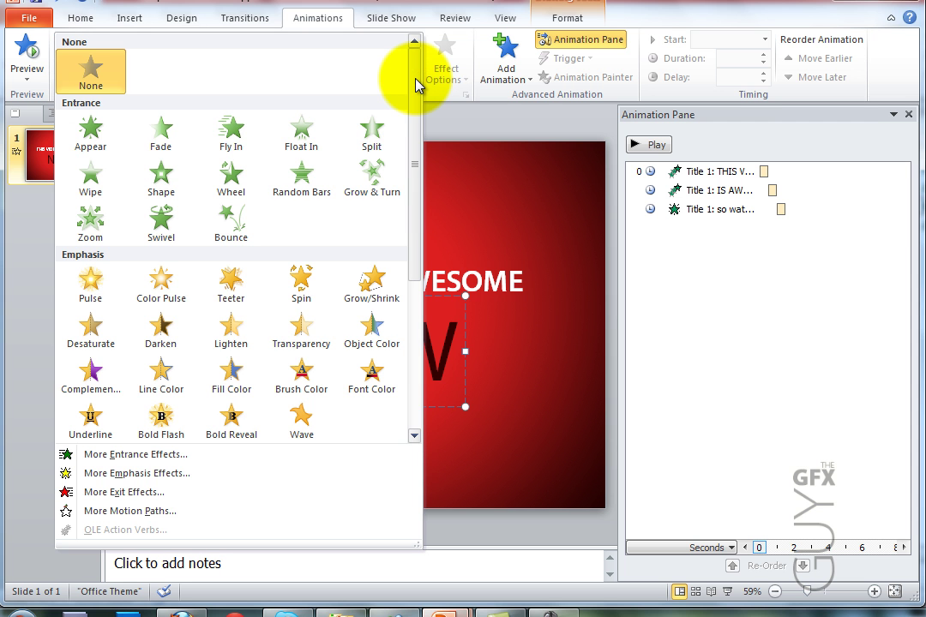
click(248, 225)
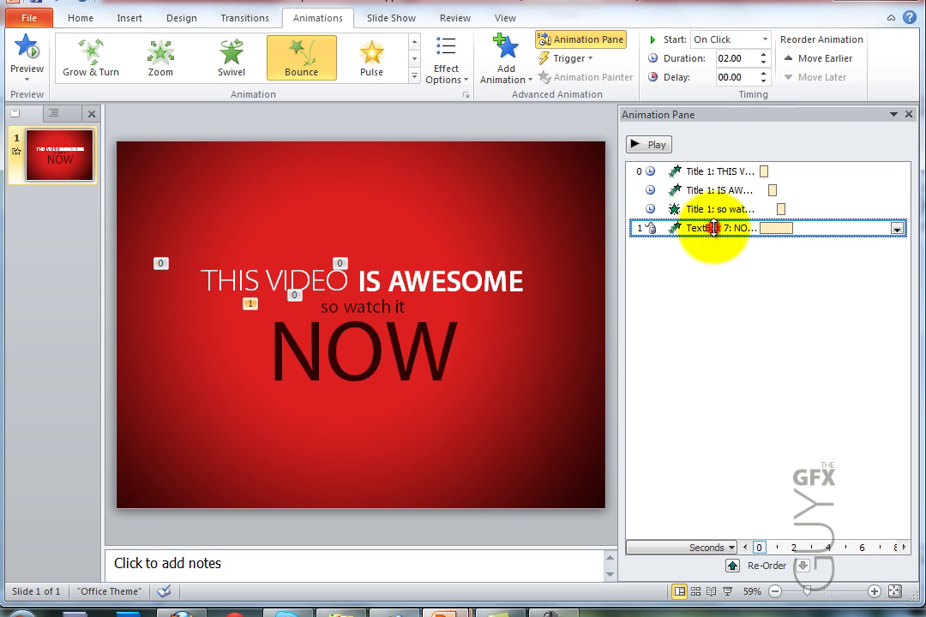
click(765, 40)
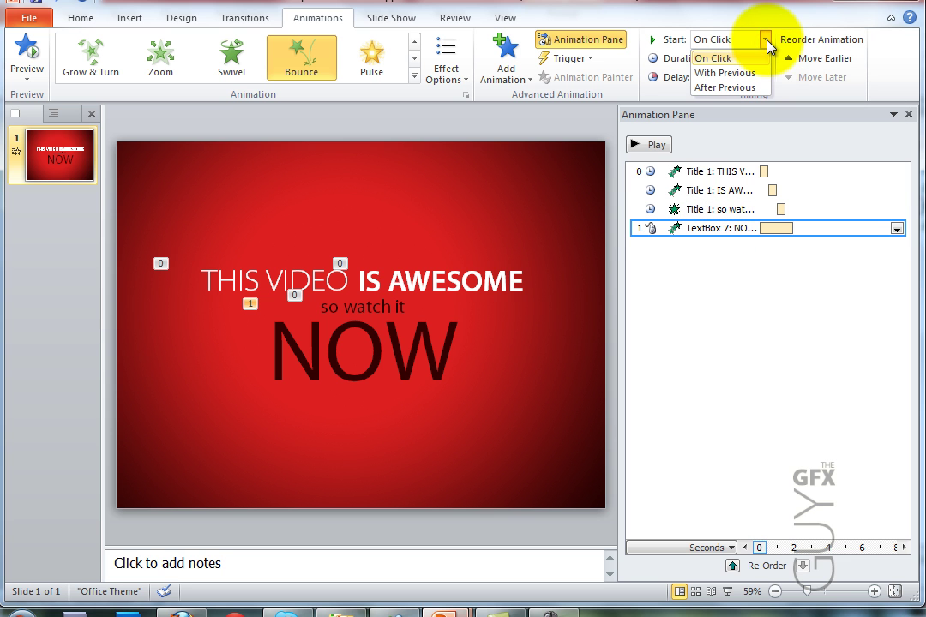
click(751, 73)
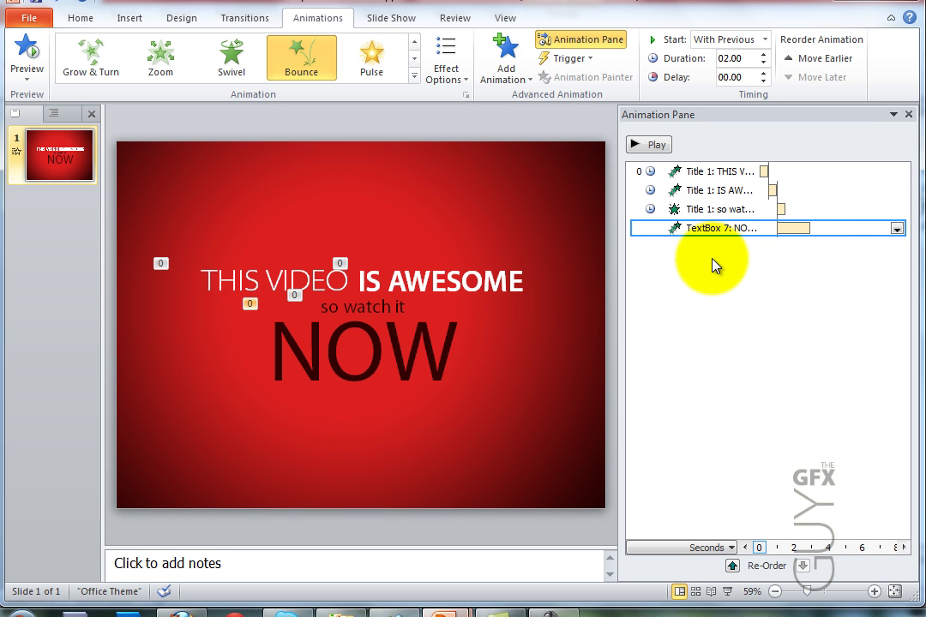
click(656, 145)
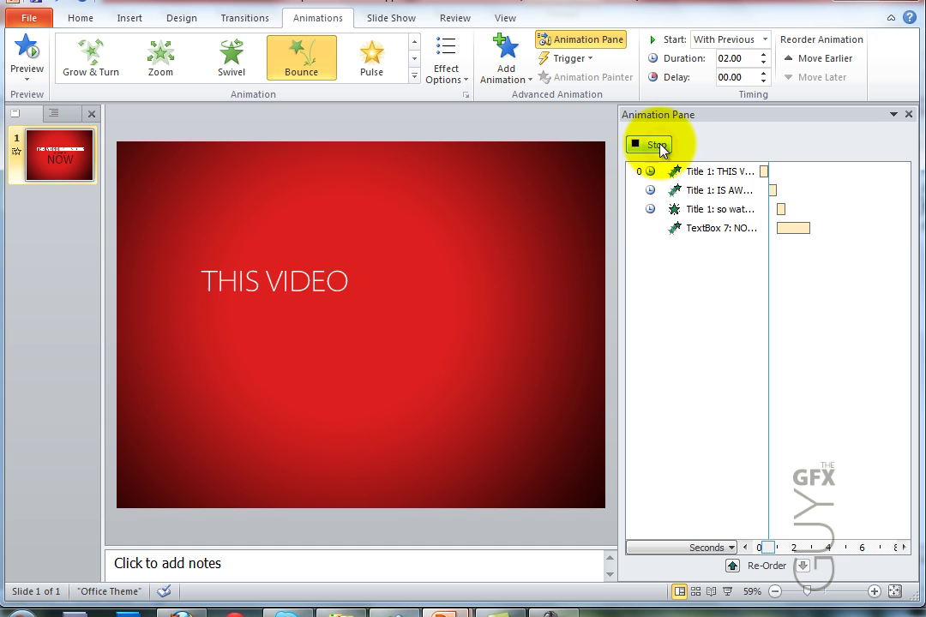